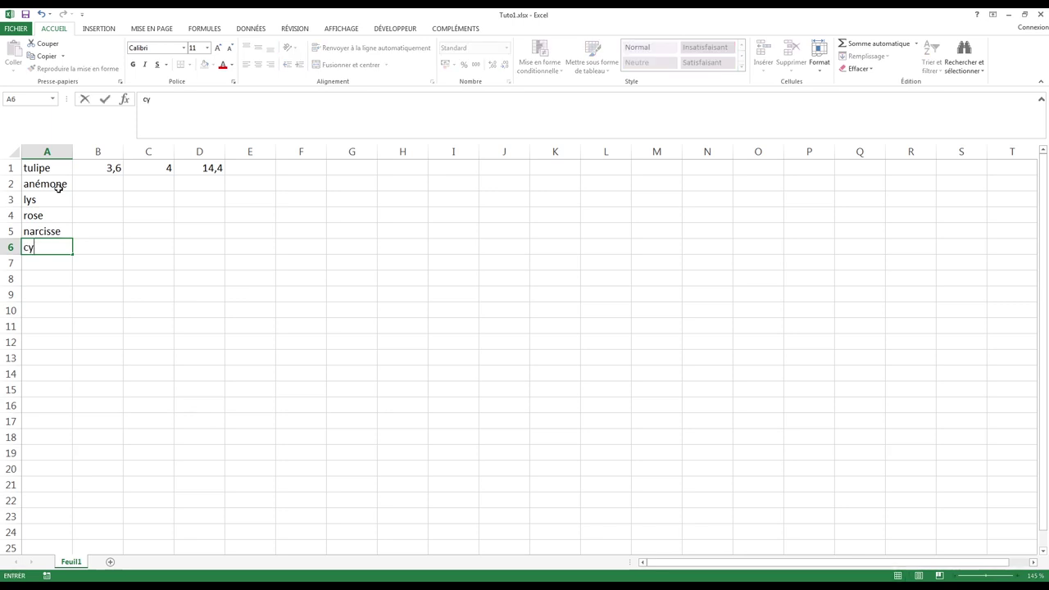
Step: Complete the cyclamen entry in A6 and fill B2 to B6 with 4; 5; 5,4; 4,5; 3,8
key(Return)
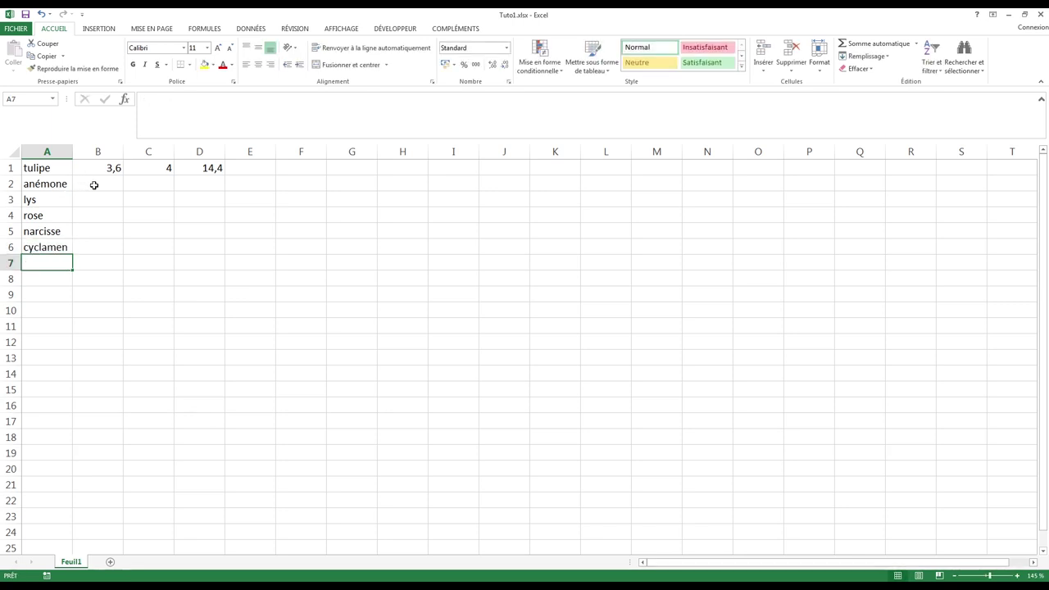
click(93, 186)
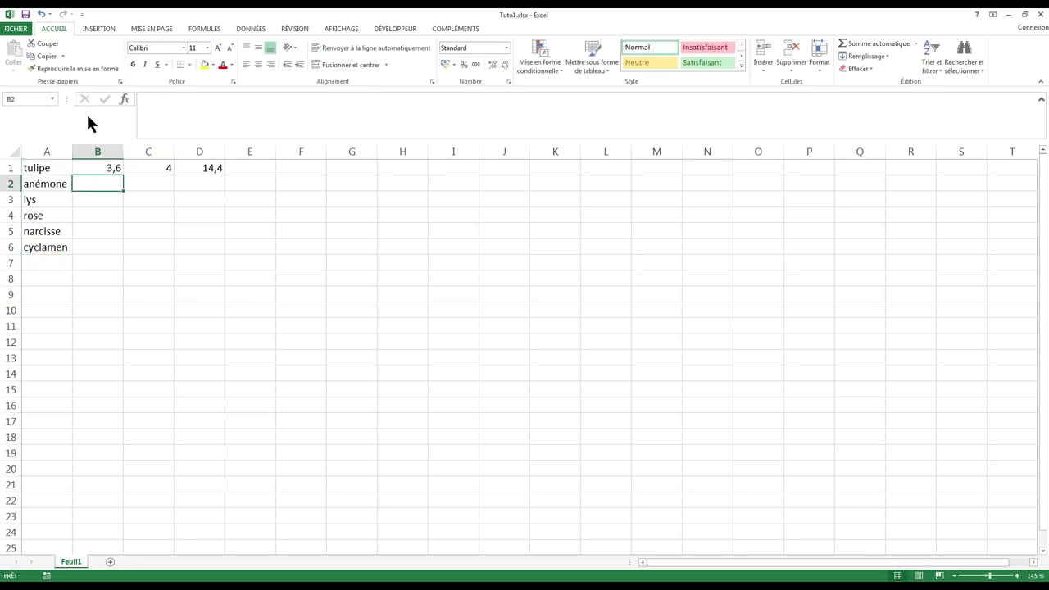
text(4)
key(Return)
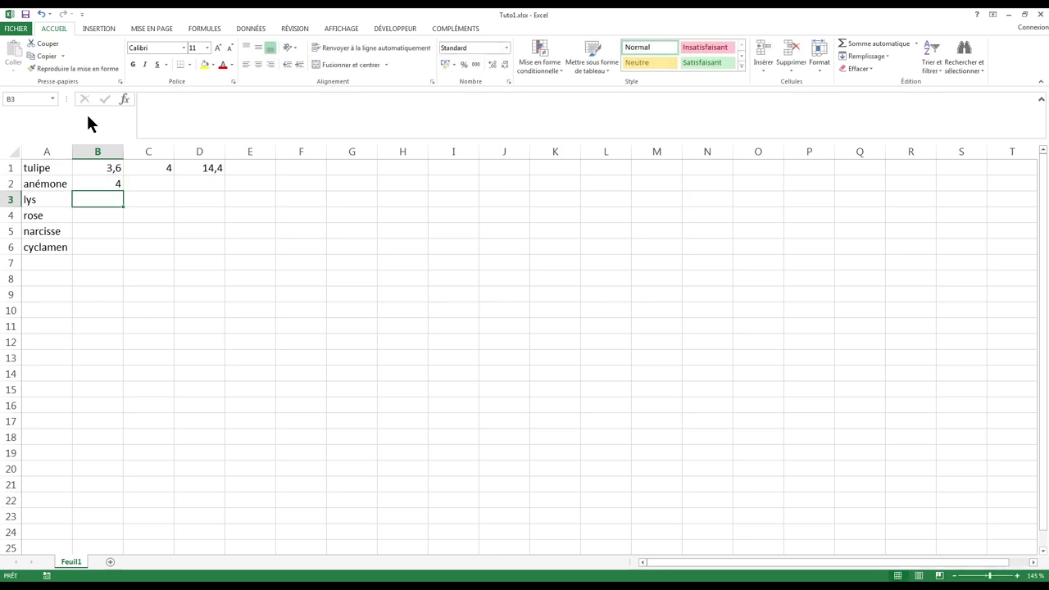
text(5)
key(Return)
text(5,4)
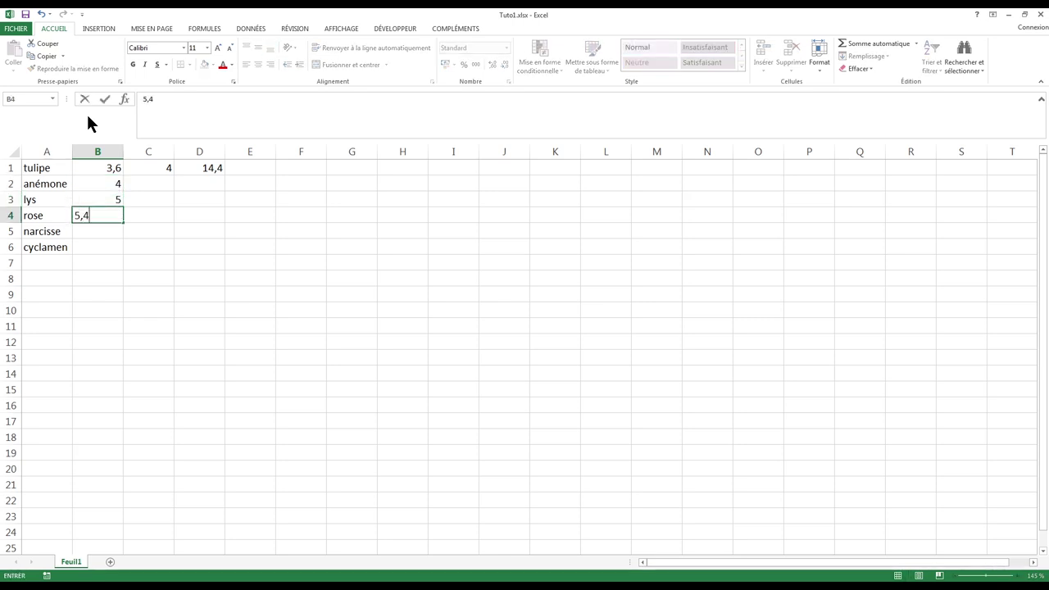
key(ctrl+Return)
key(Return)
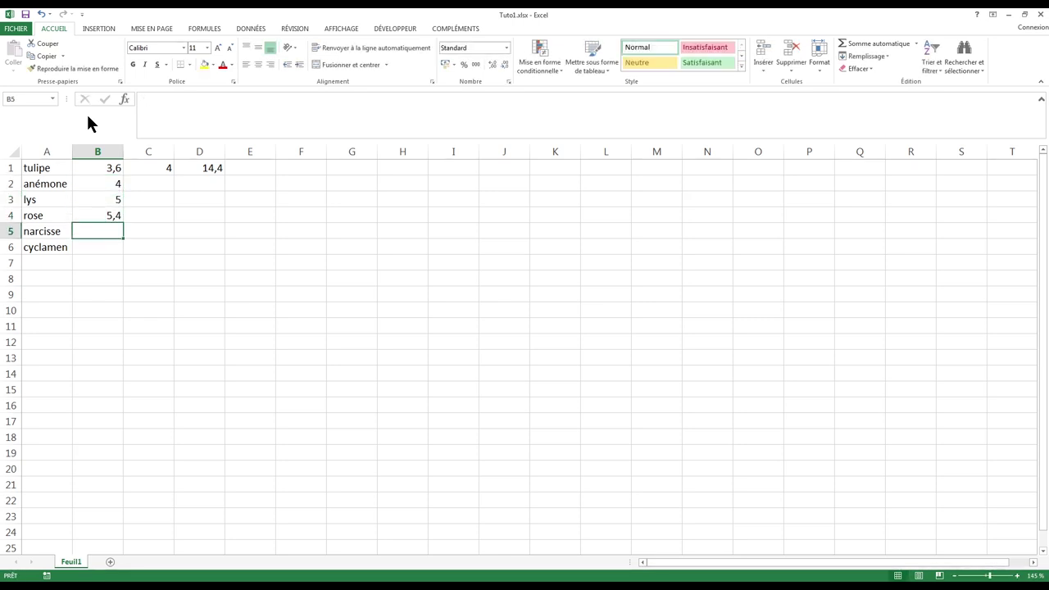
text(4,5)
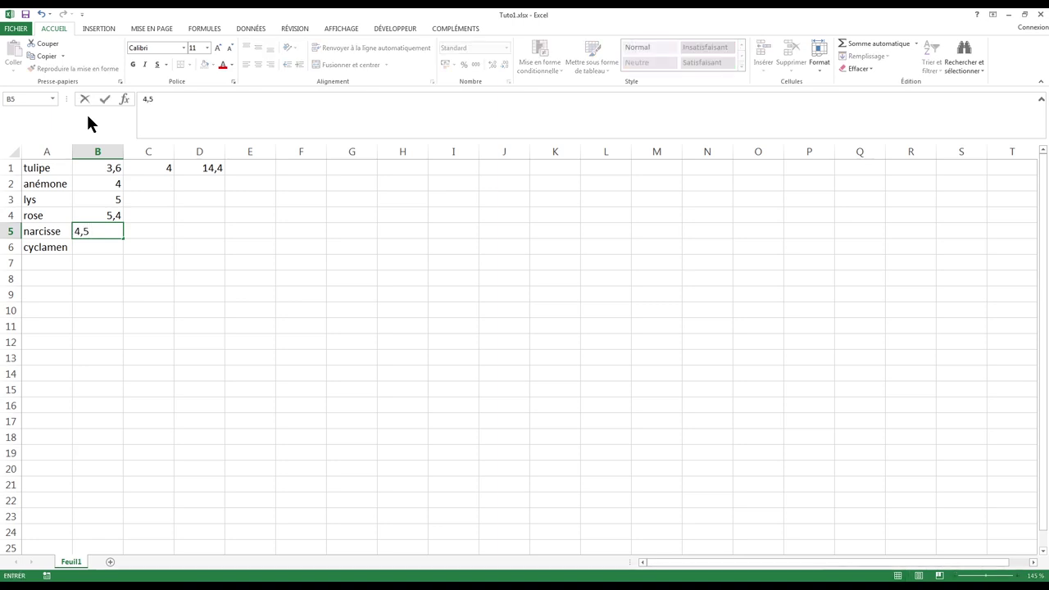
key(Return)
text(3,8)
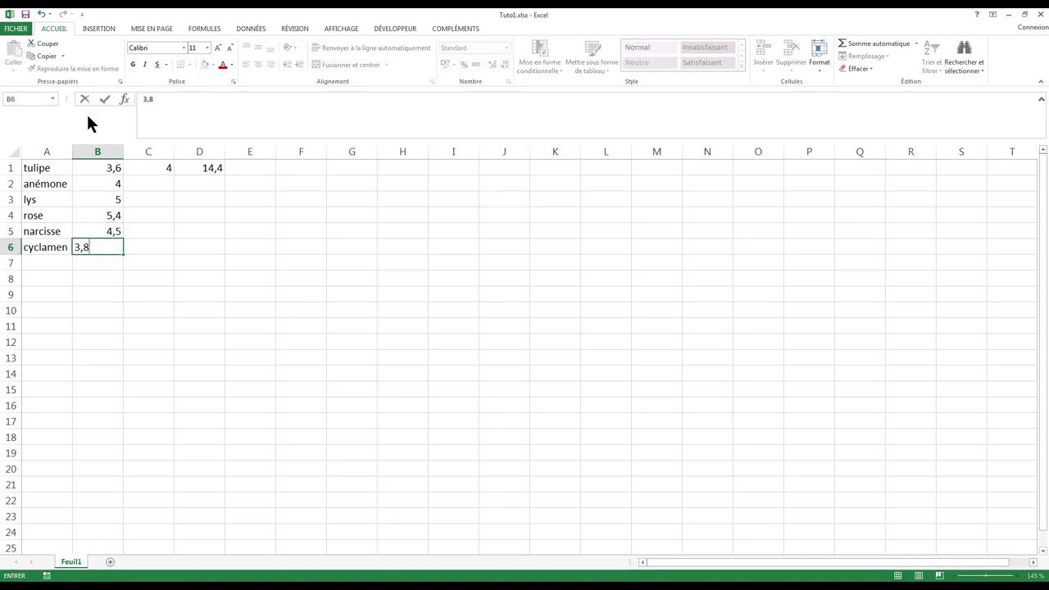
key(Return)
Step: Enter the values 3, 8, 9, 4 and 3 in cells C2 to C6
click(147, 182)
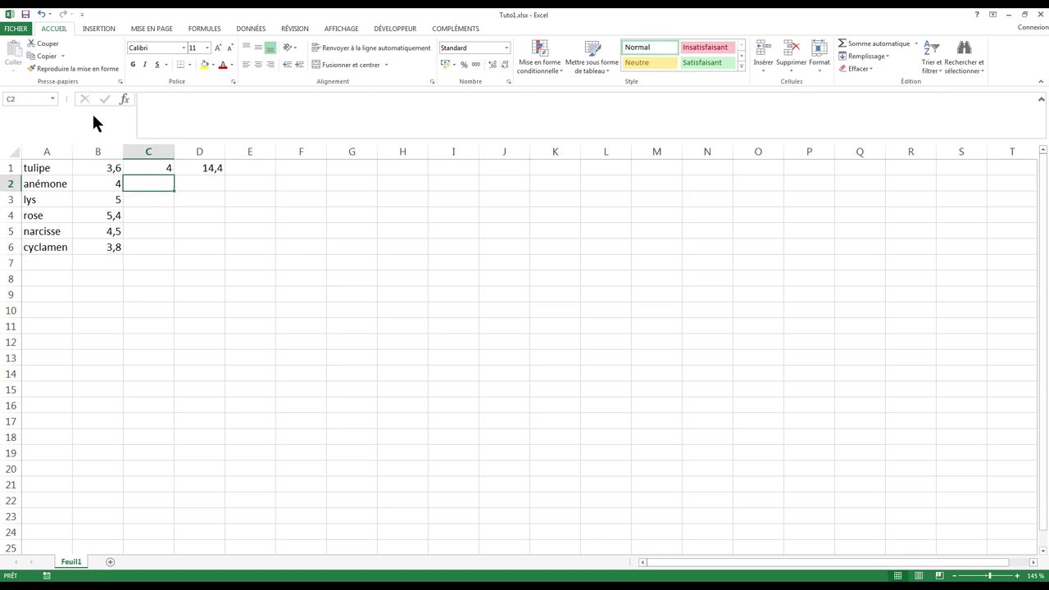
text(3)
key(Return)
text(8)
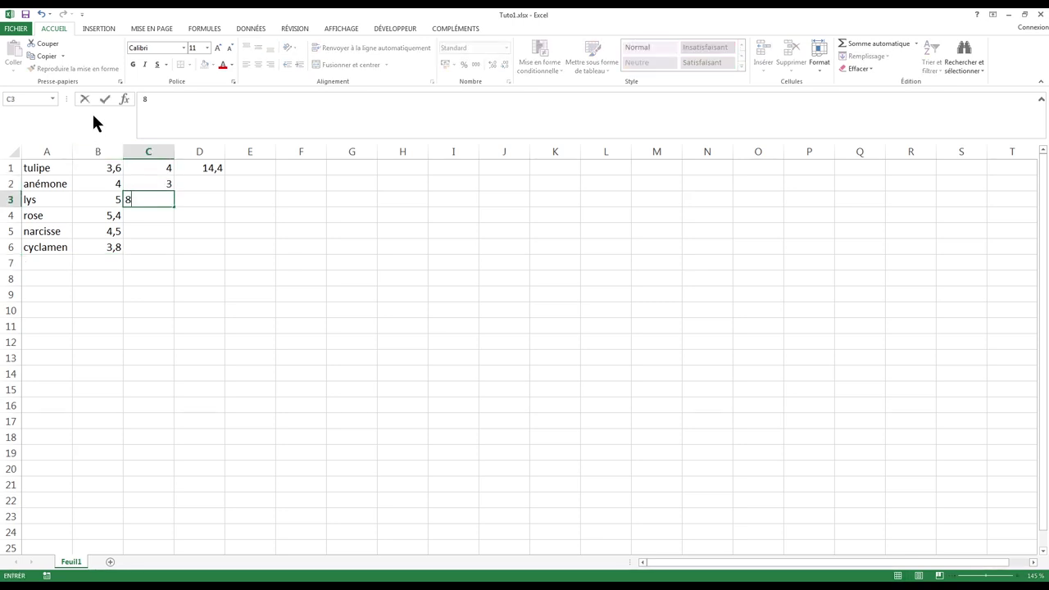
key(Return)
text(9)
key(Return)
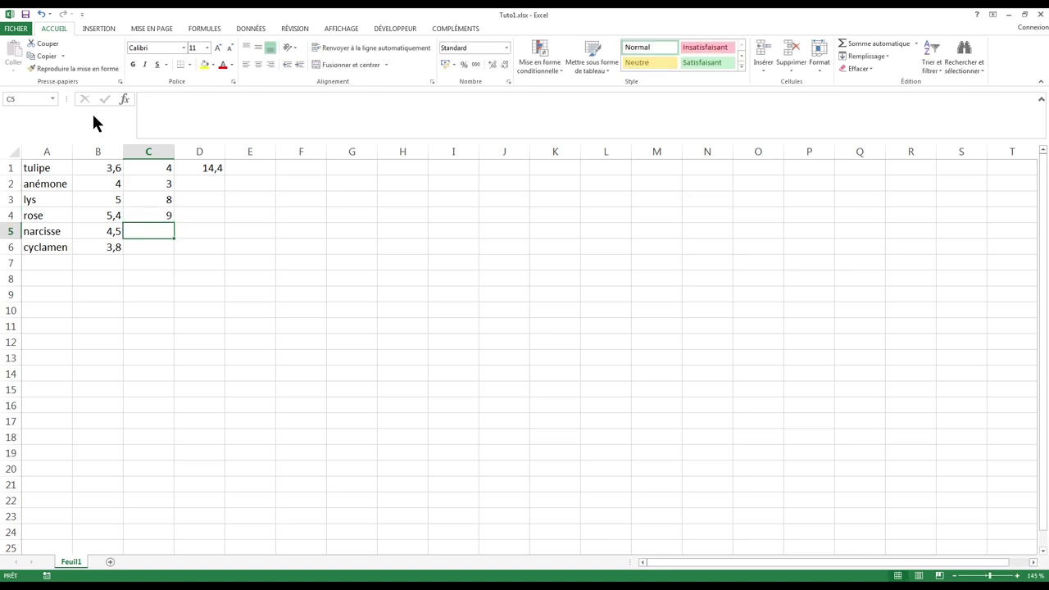
text(4)
key(Return)
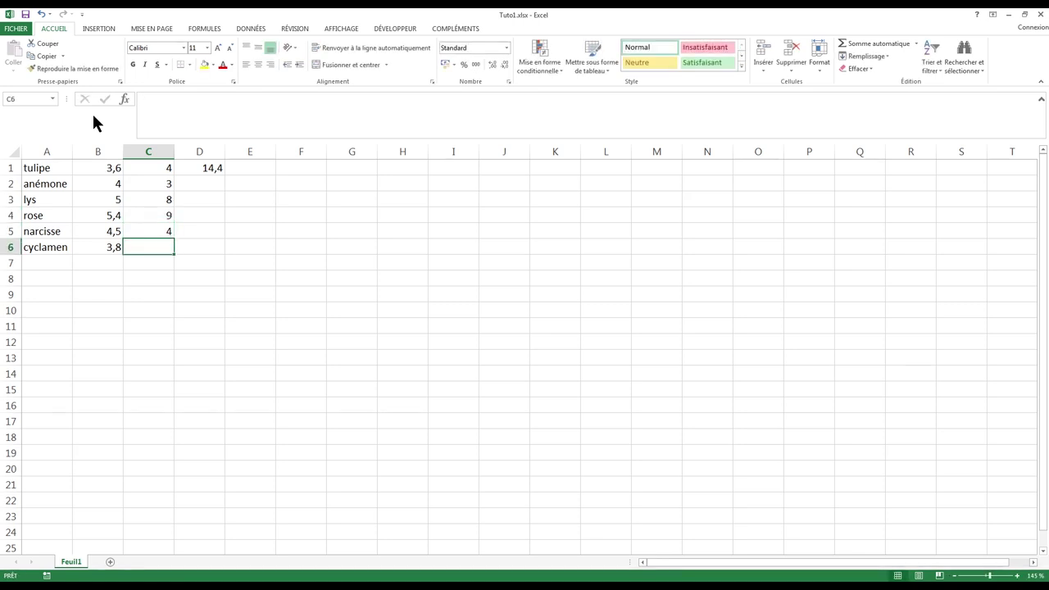
text(3)
key(Return)
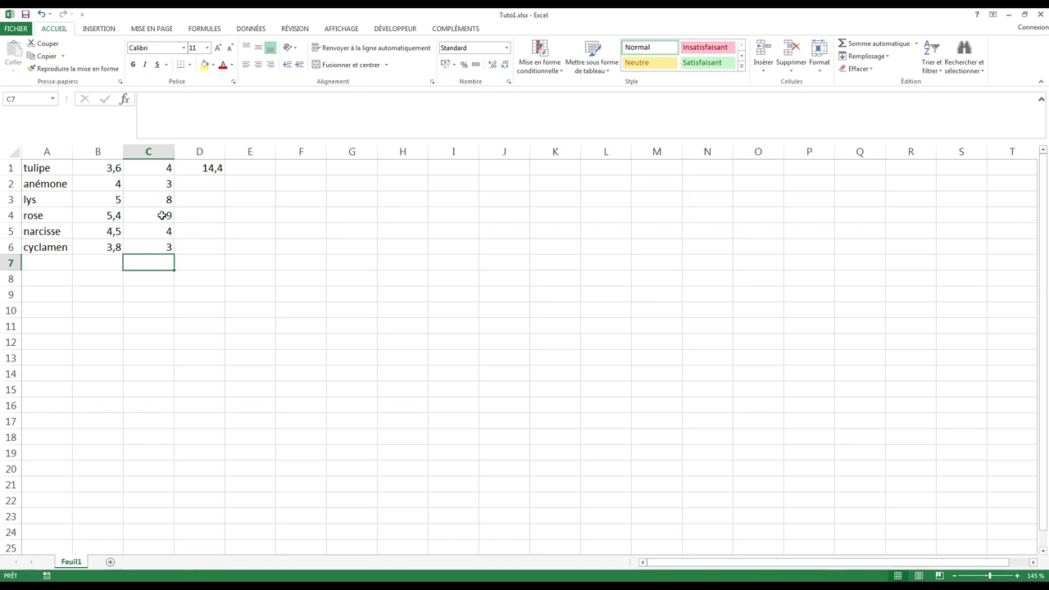
Step: Enter the formula =B2*C2 in D2 for anémone, and clear that cell again
click(203, 184)
text(=)
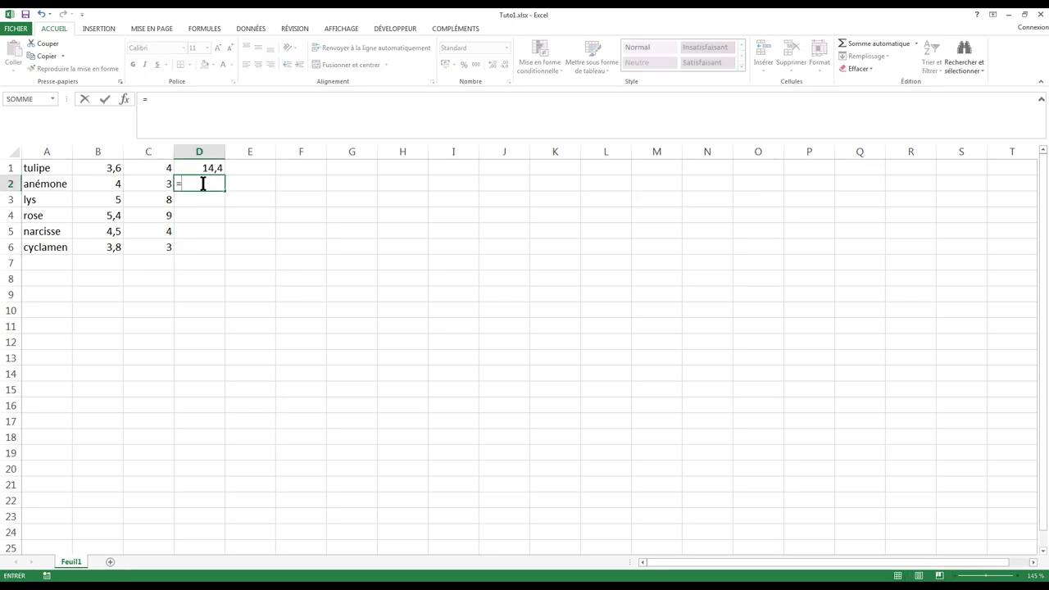
click(92, 187)
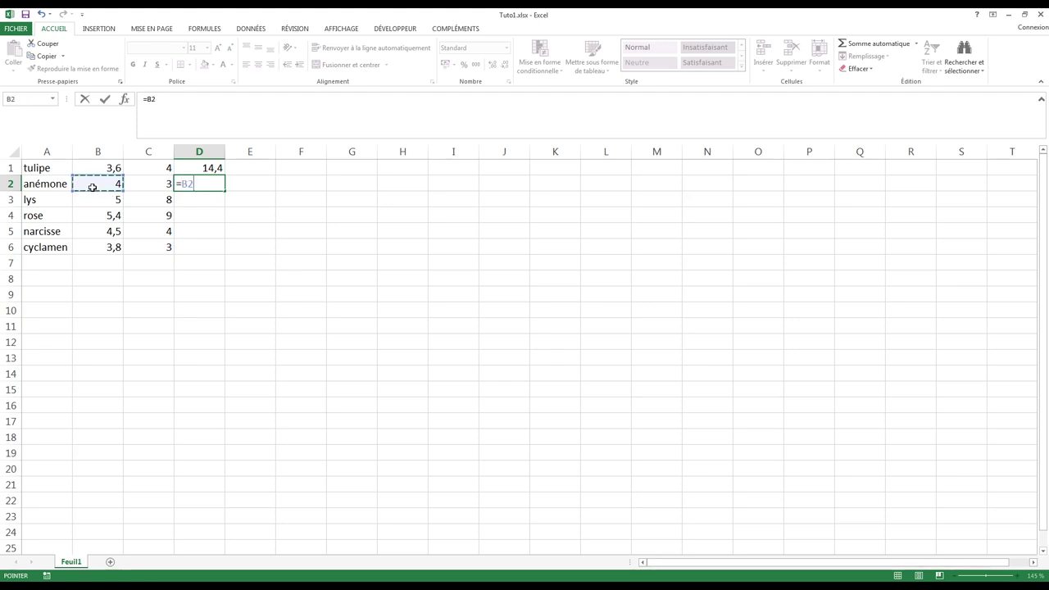
text(*)
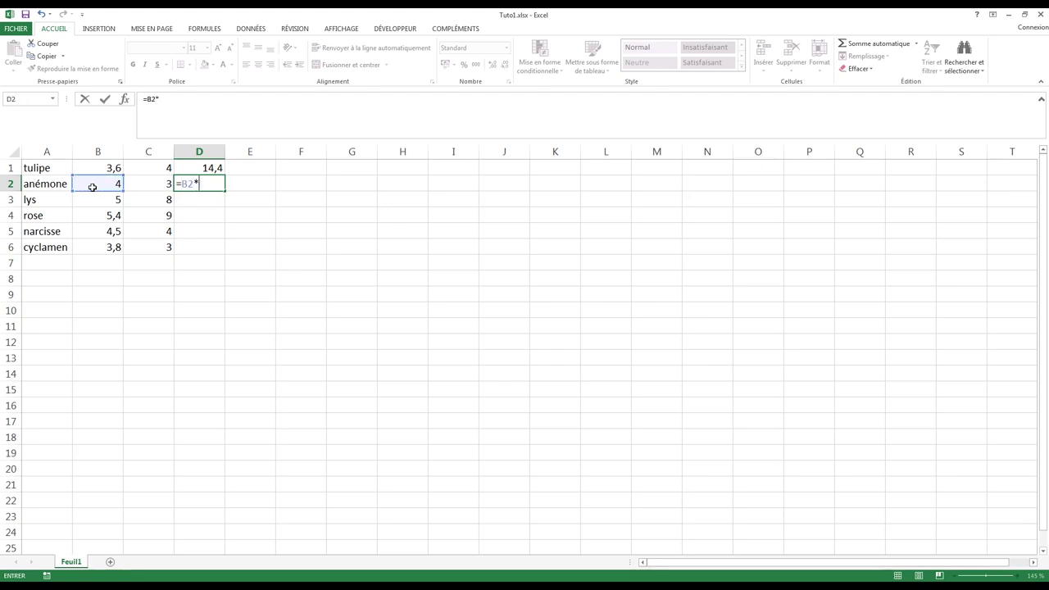
click(147, 184)
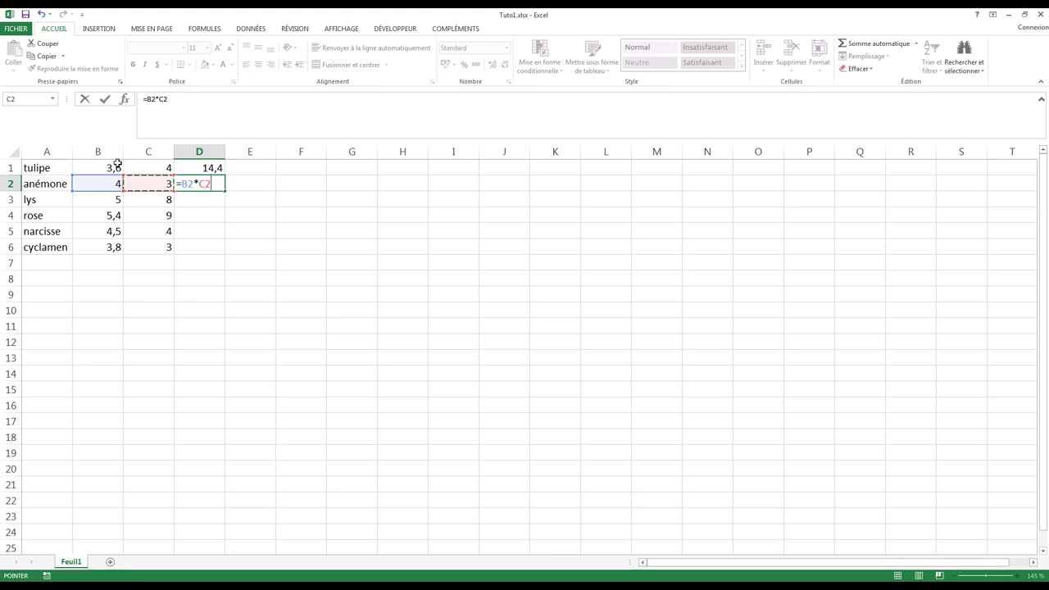
key(Return)
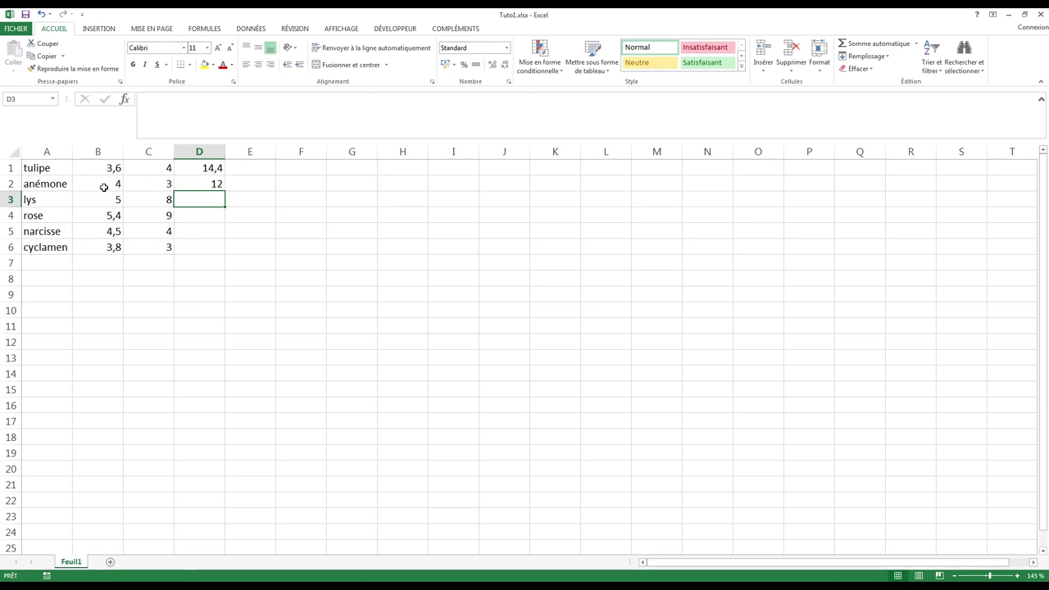
click(192, 187)
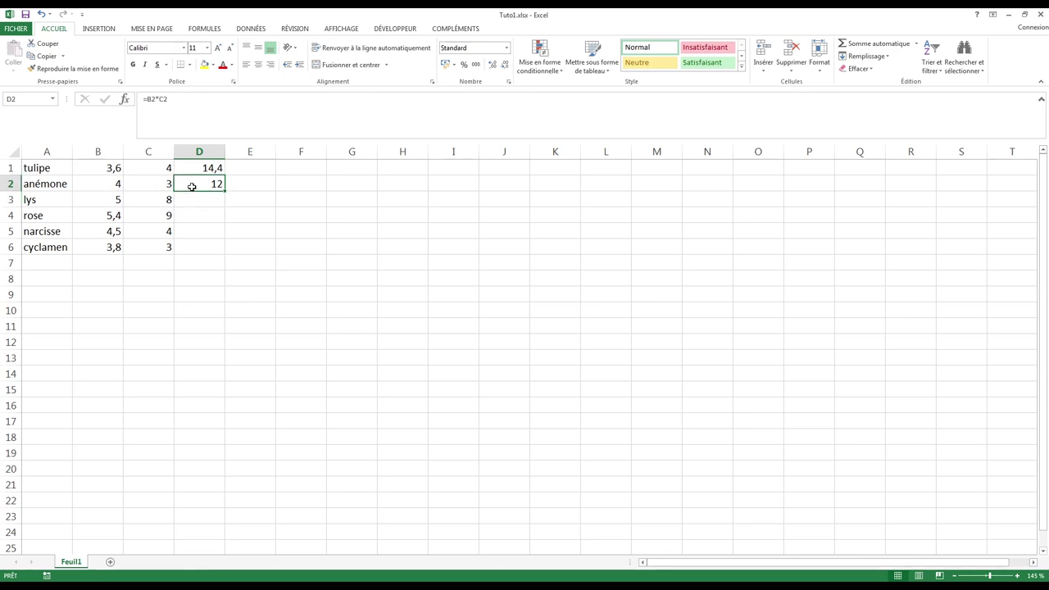
key(Delete)
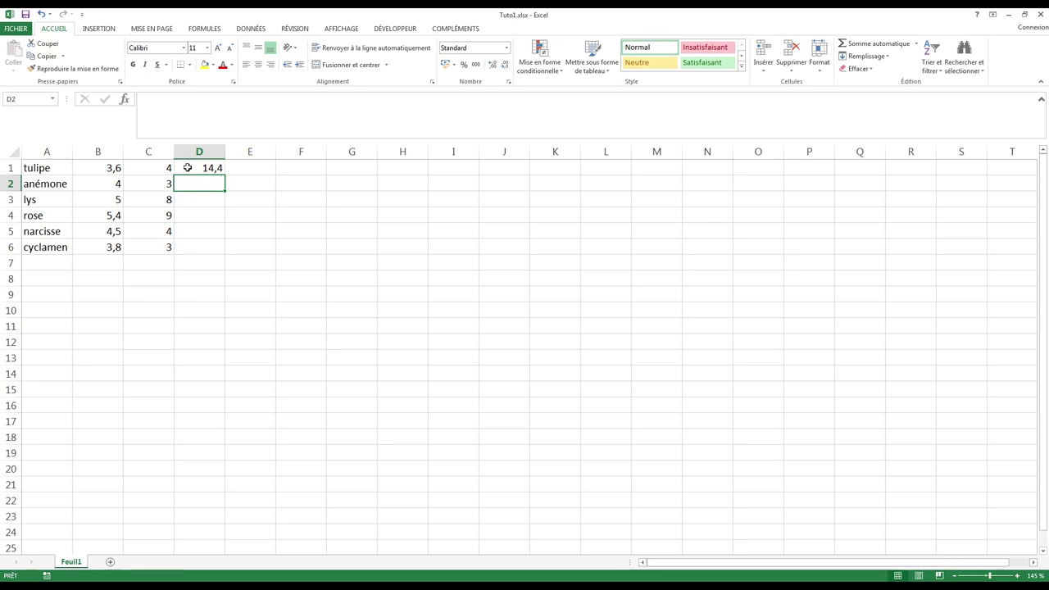
Step: Examine the cell references used by the tulipe formula in D1, leaving the formula as it is
click(187, 167)
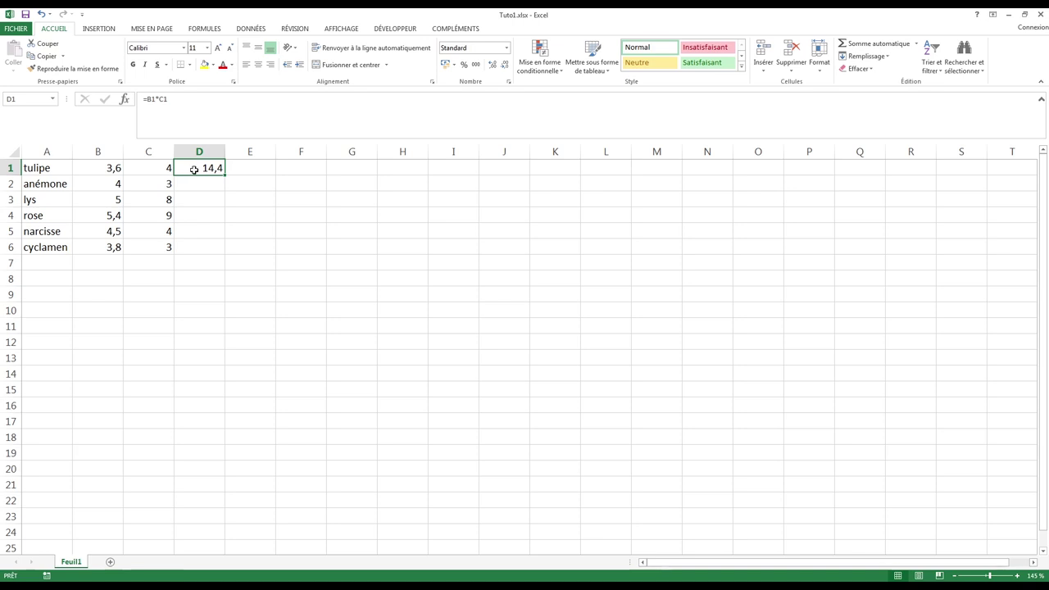
double_click(195, 169)
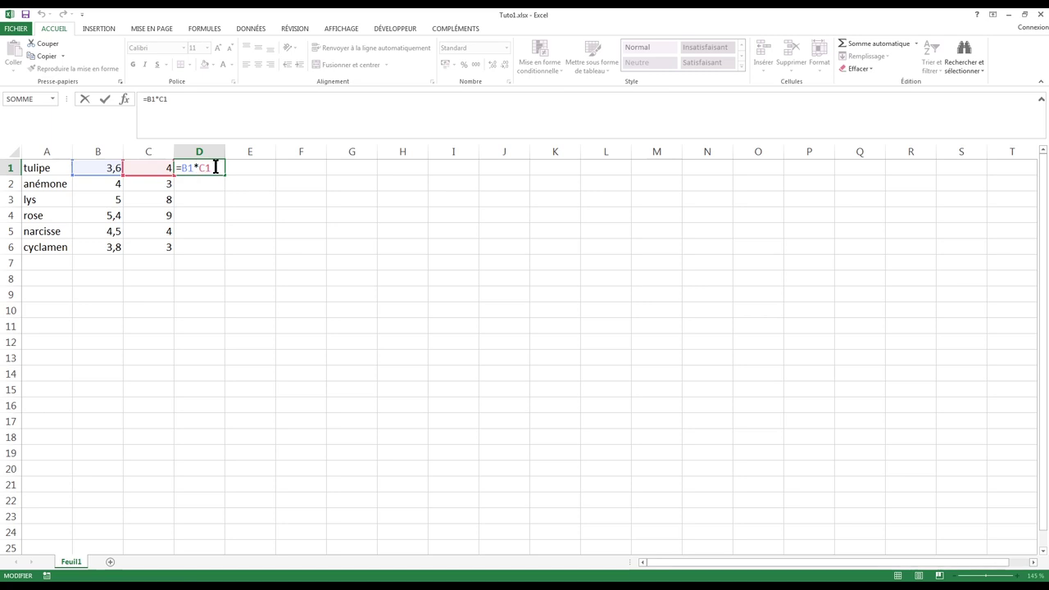
key(Return)
Step: Fill the D1 formula down into D2 to inspect the copied references, and undo the fill
click(181, 173)
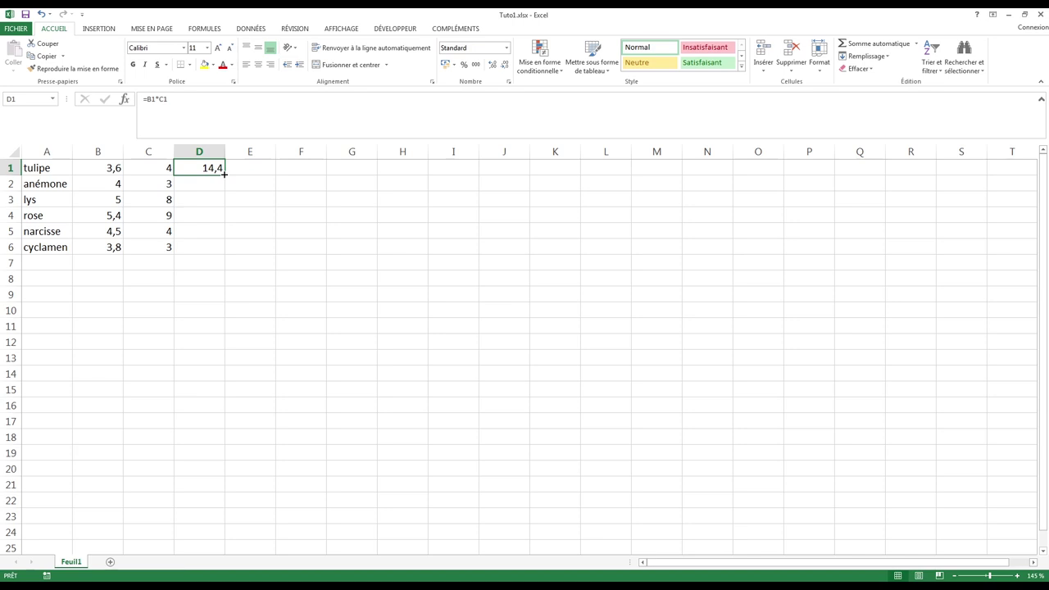
drag(224, 174, 223, 191)
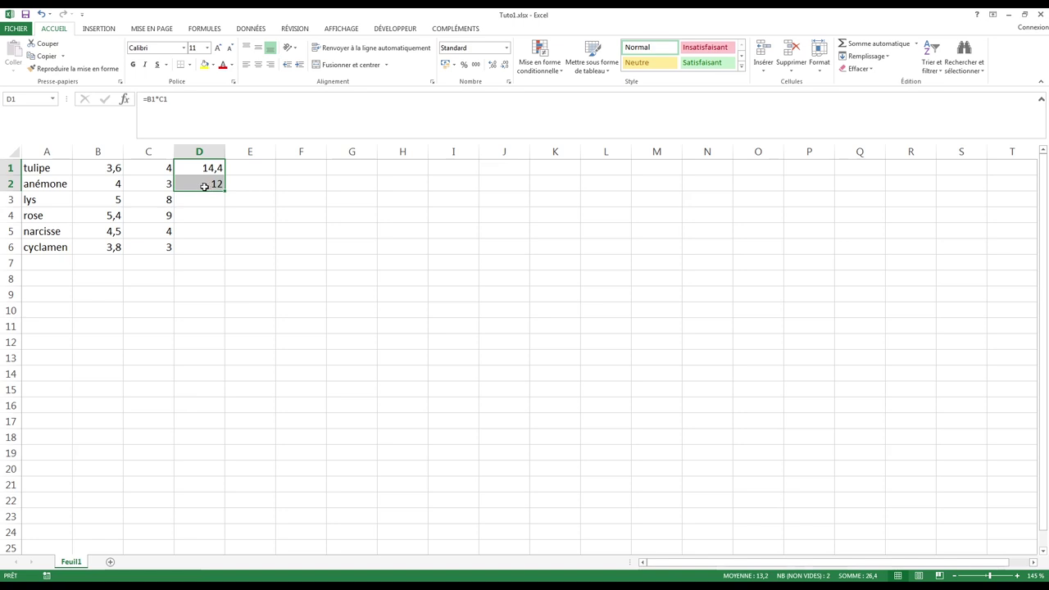
click(202, 187)
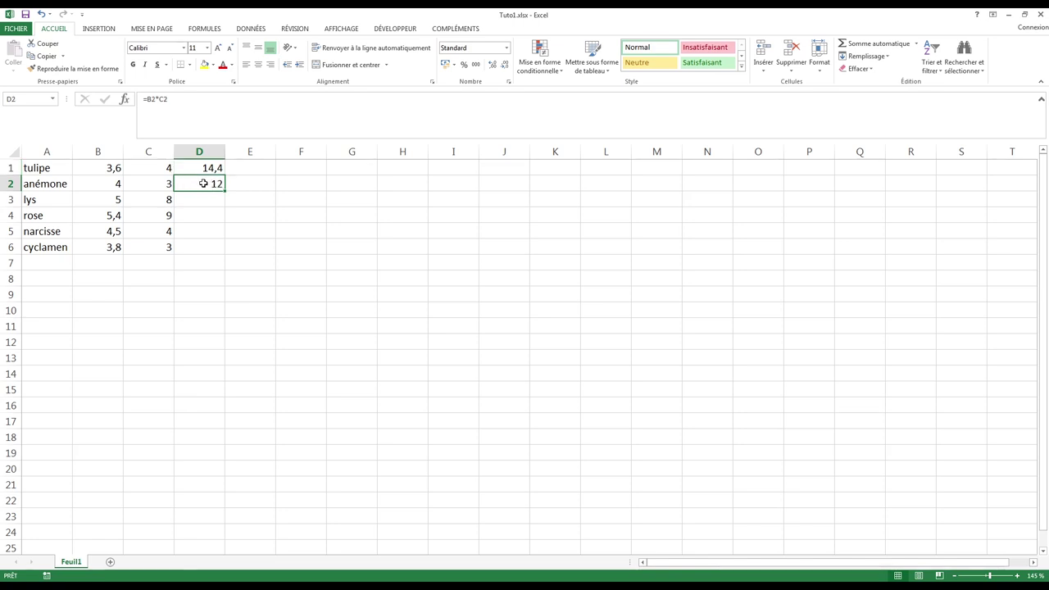
double_click(202, 183)
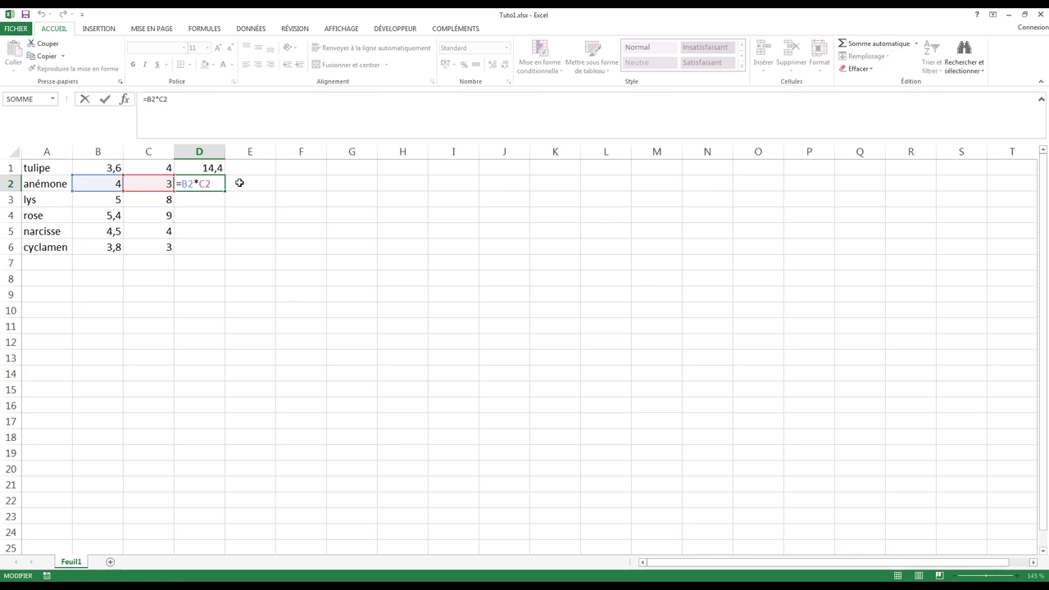
key(Return)
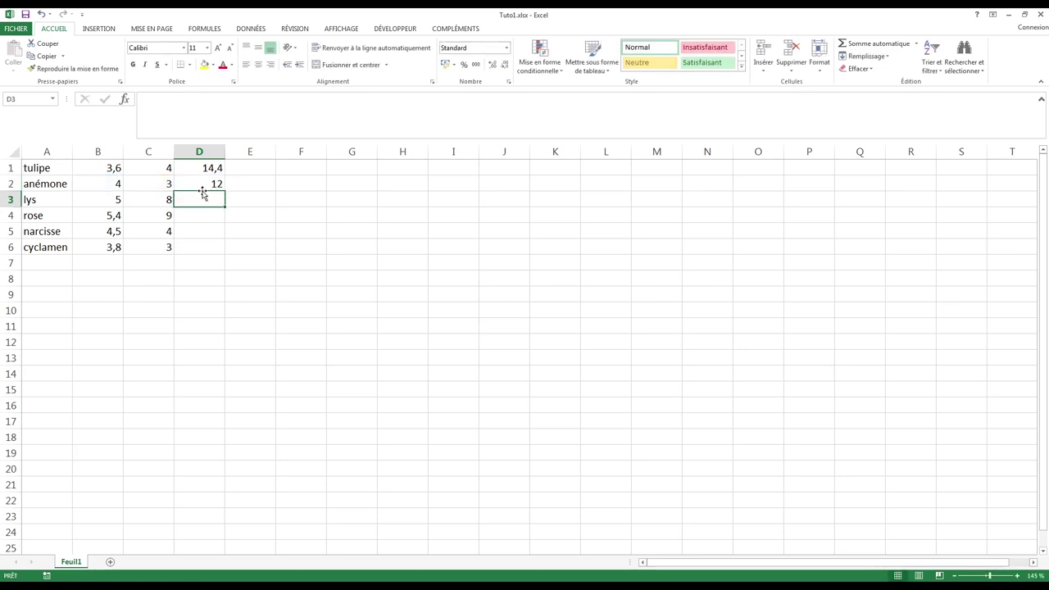
key(ctrl+z)
Step: Copy the formula from D1 into D2 by filling down one row, and check which cells the copy references
click(209, 168)
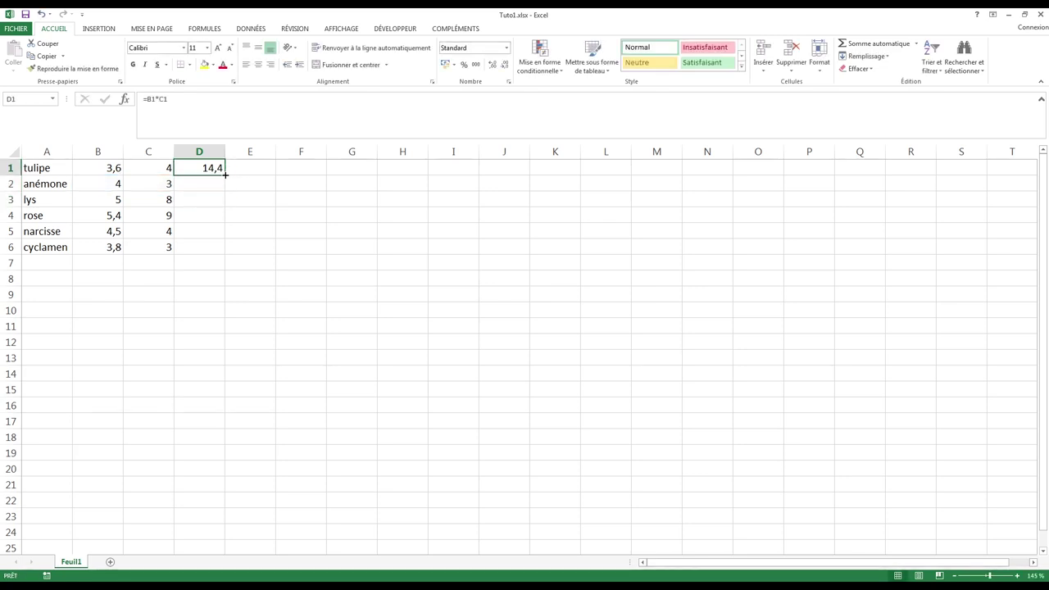
drag(226, 175, 225, 191)
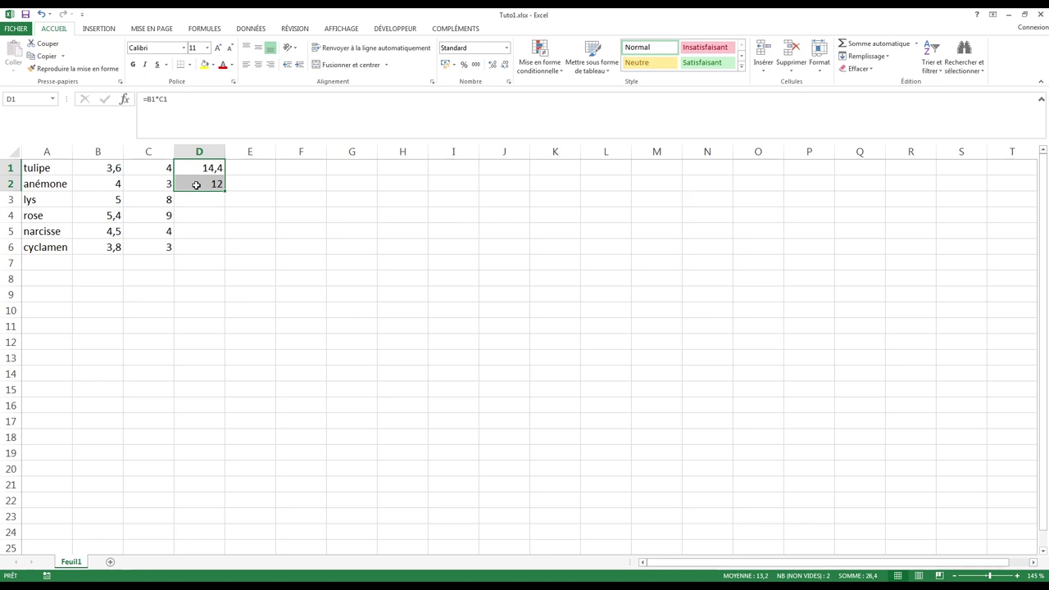
click(197, 185)
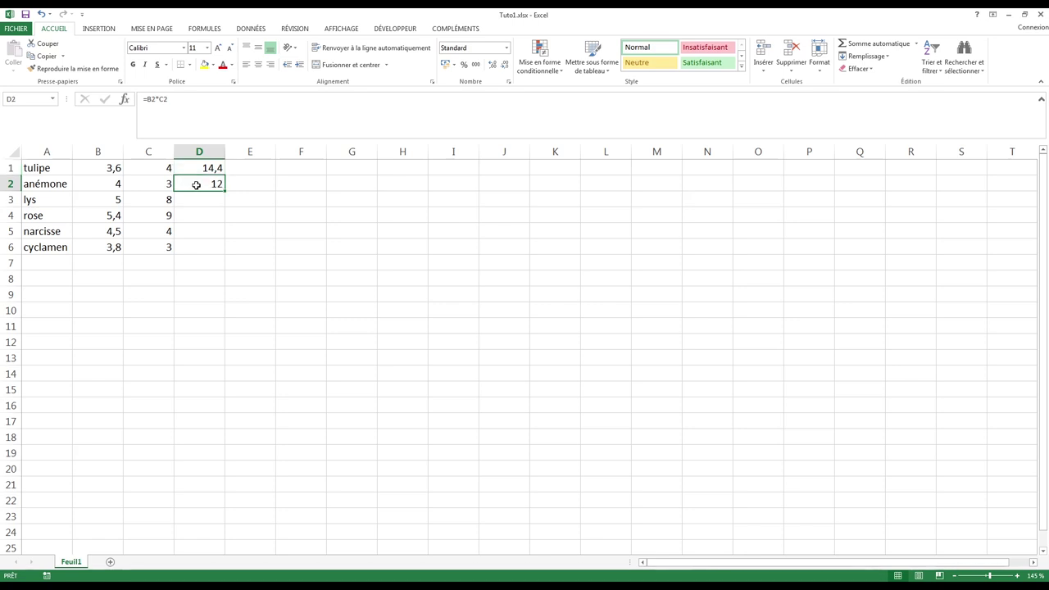
double_click(197, 185)
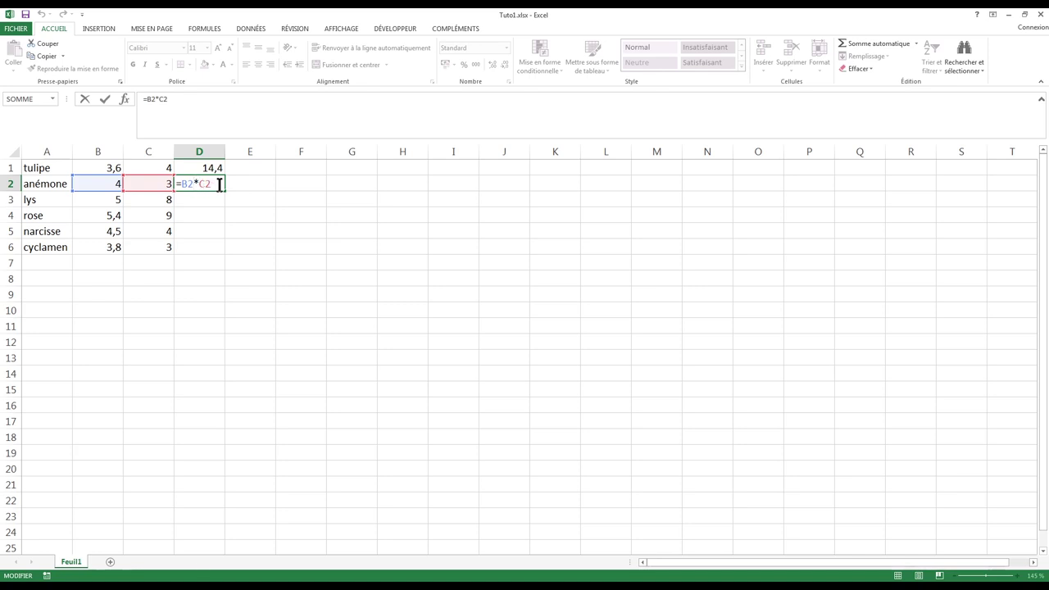
key(Return)
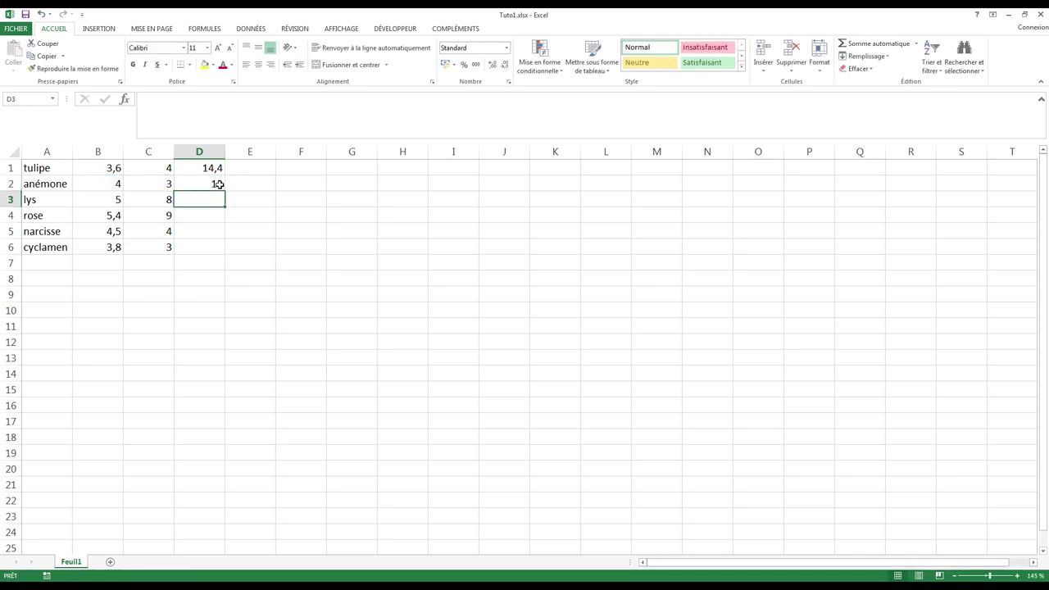
Step: Fill the D2 formula down through D6, and check which cells the cyclamen formula in D6 references
click(189, 184)
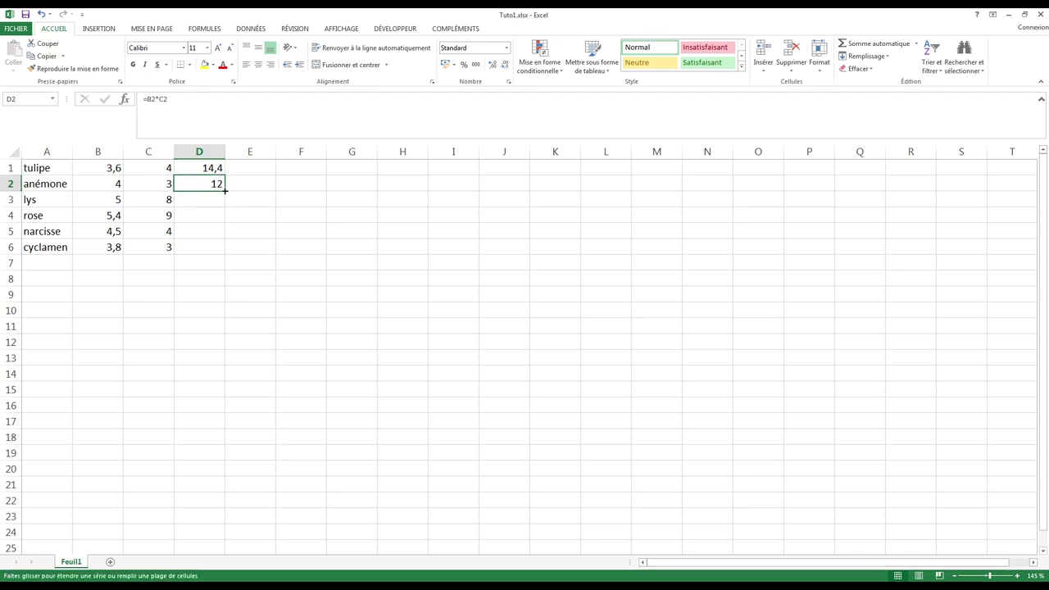
drag(225, 194, 224, 253)
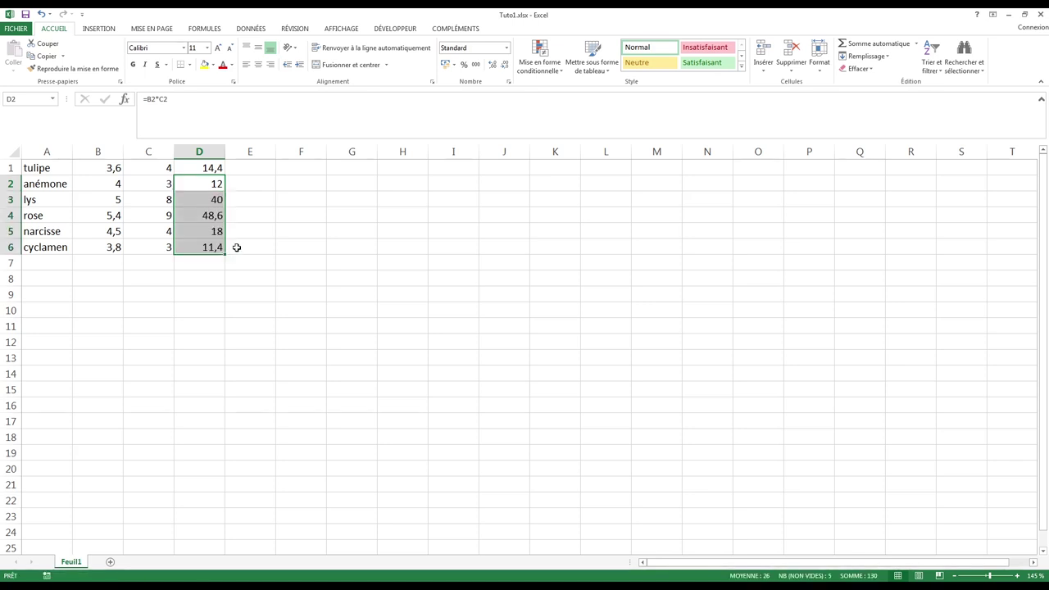
click(192, 248)
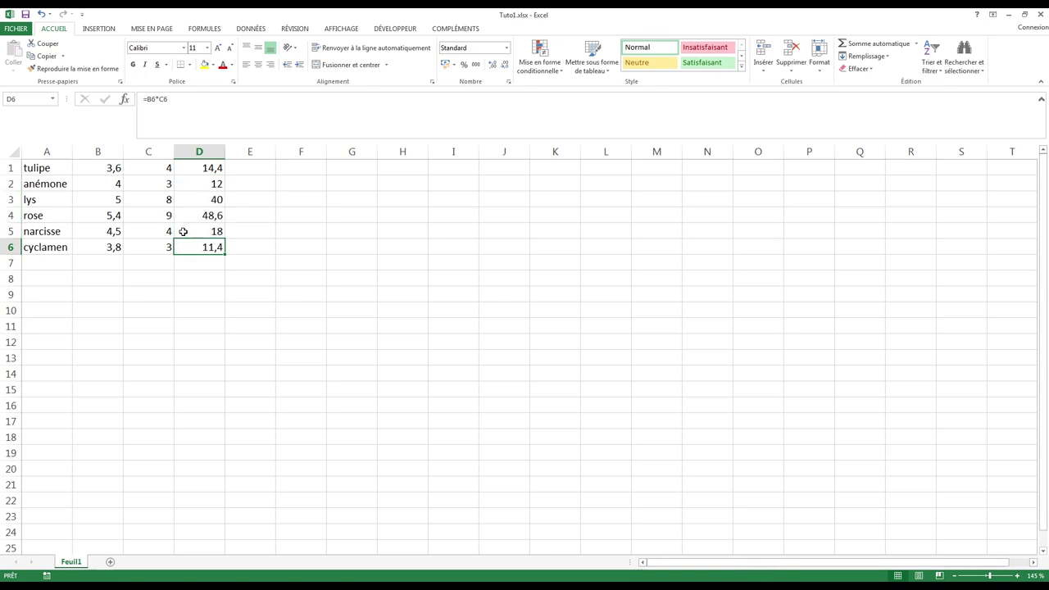
double_click(189, 246)
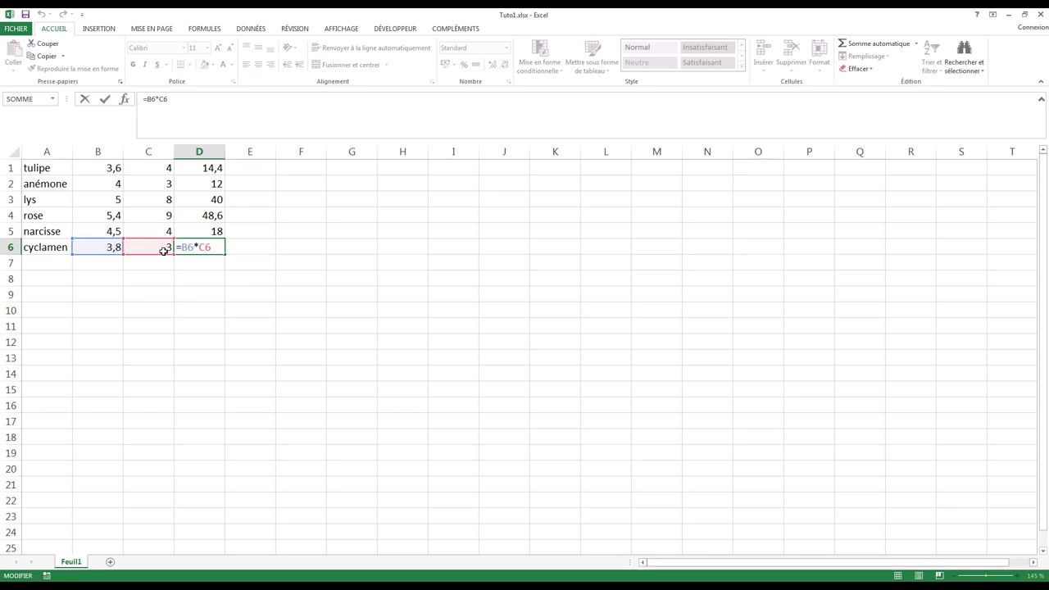
key(Return)
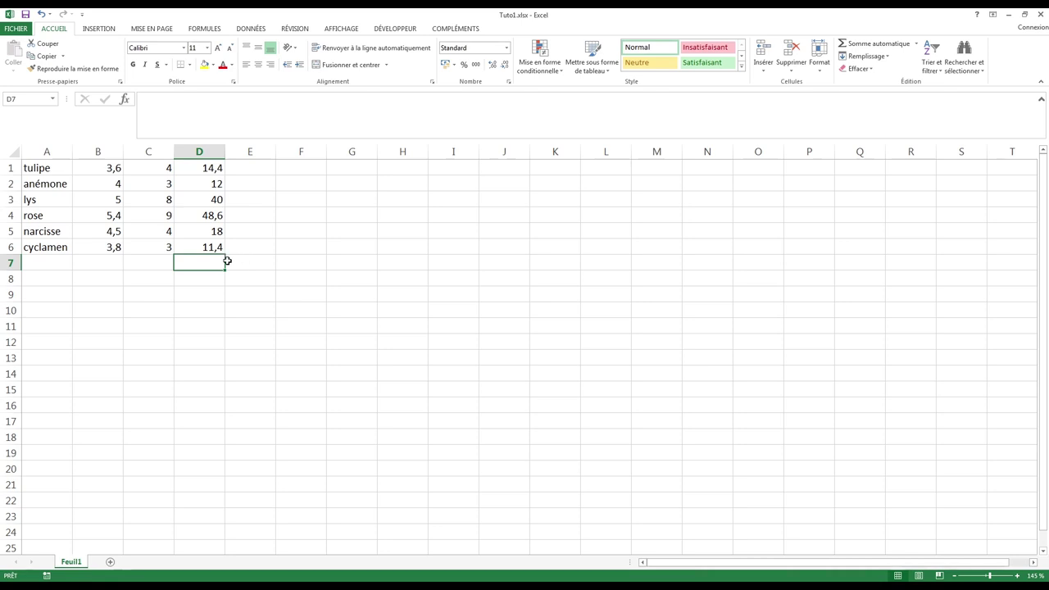
Step: Examine the cell references used by the lys formula in D3, leaving the formula as it is
click(210, 211)
double_click(210, 201)
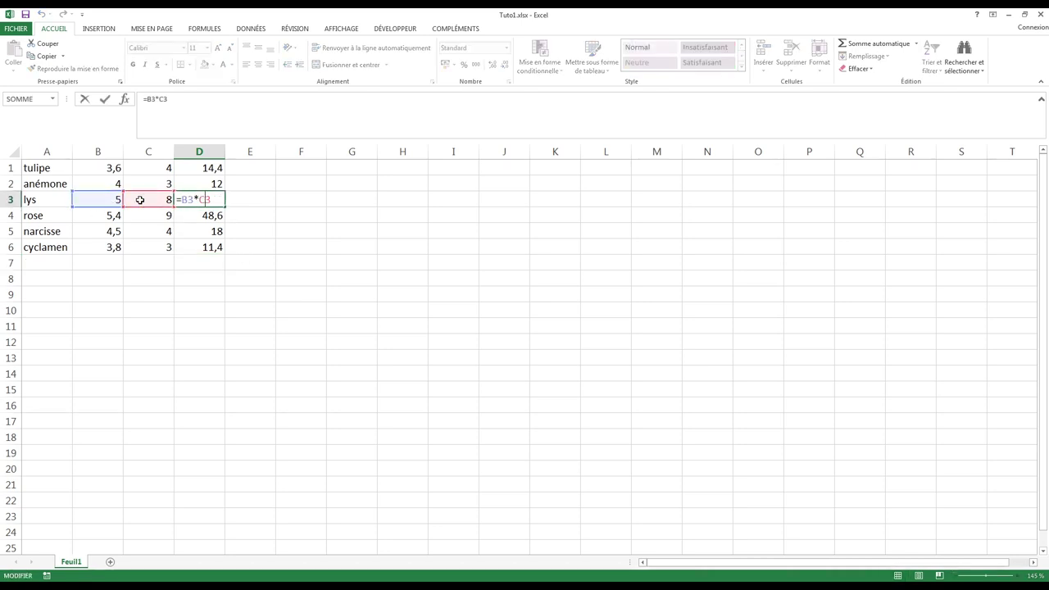
click(220, 200)
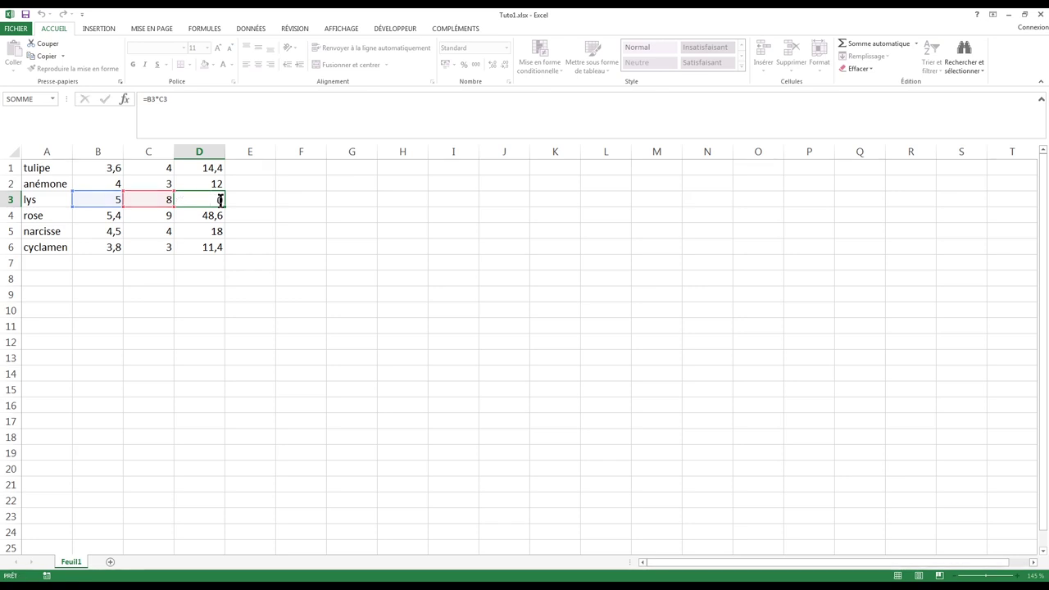
key(Return)
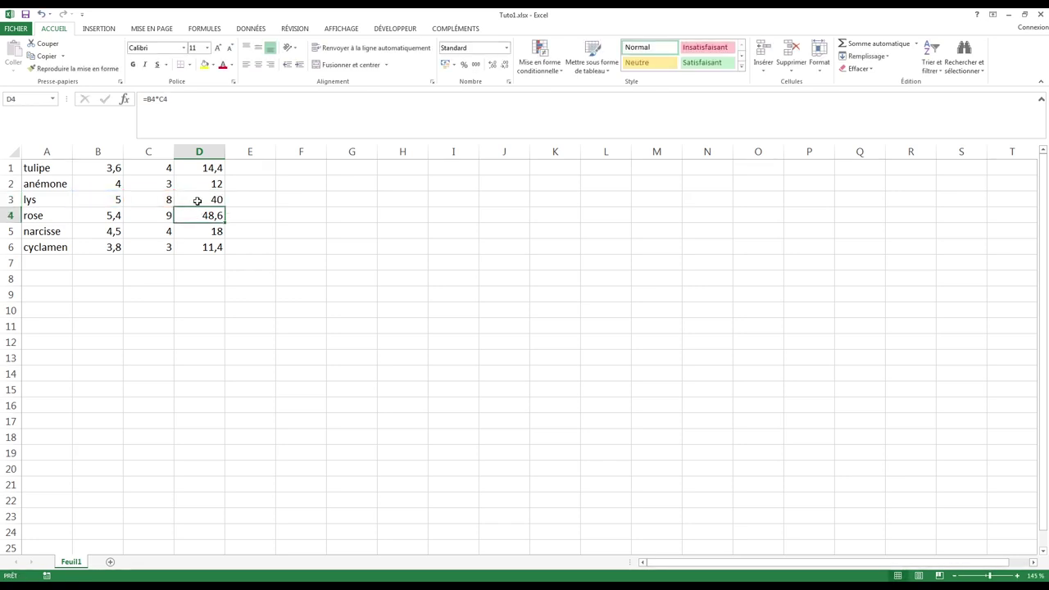
Step: Set the lys quantity in C3 to 7 to test the recalculation of column D
click(140, 200)
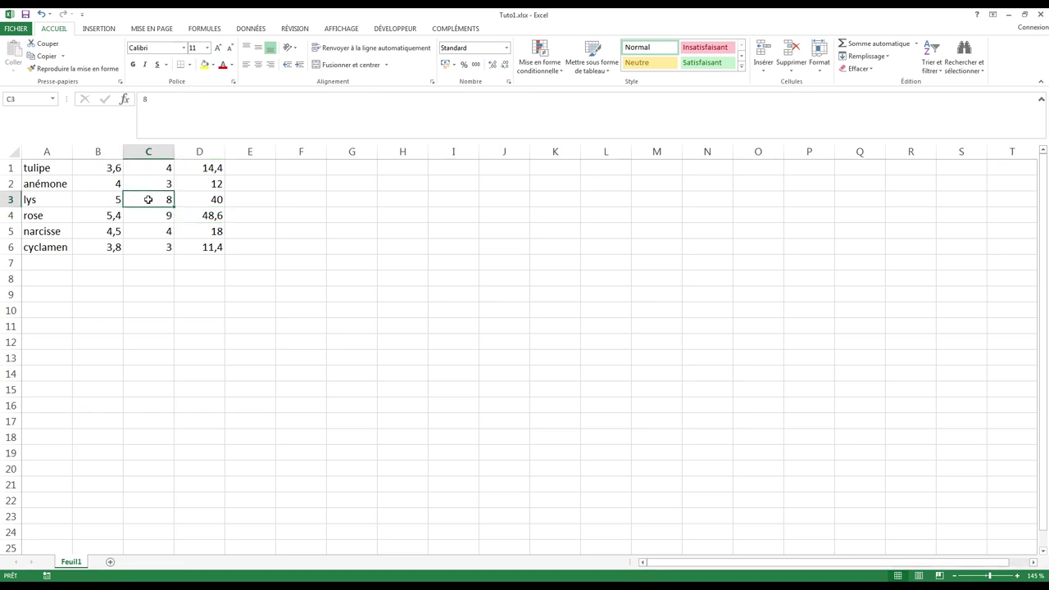
text(7)
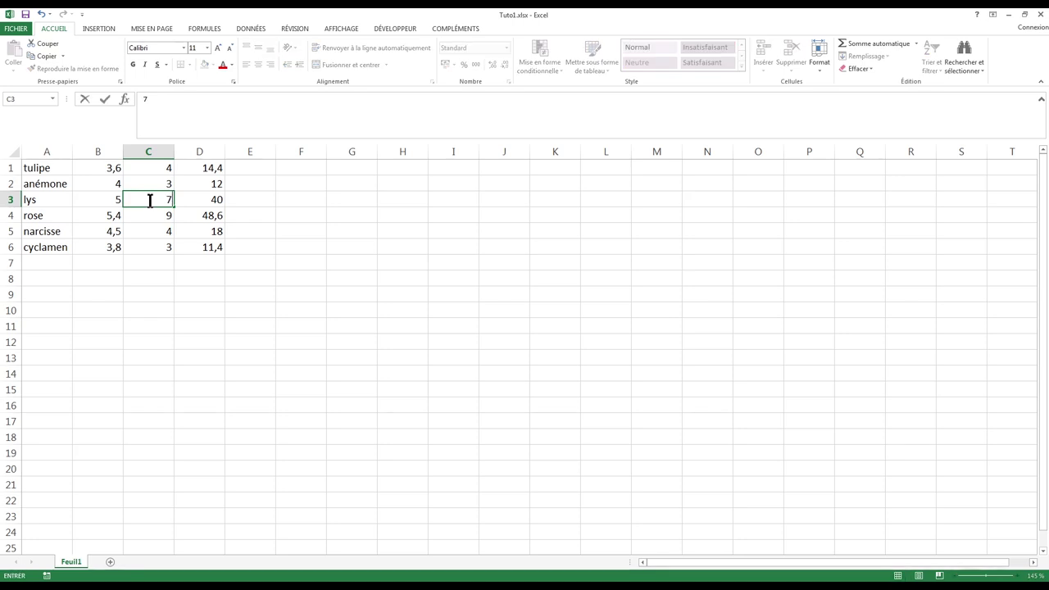
key(Return)
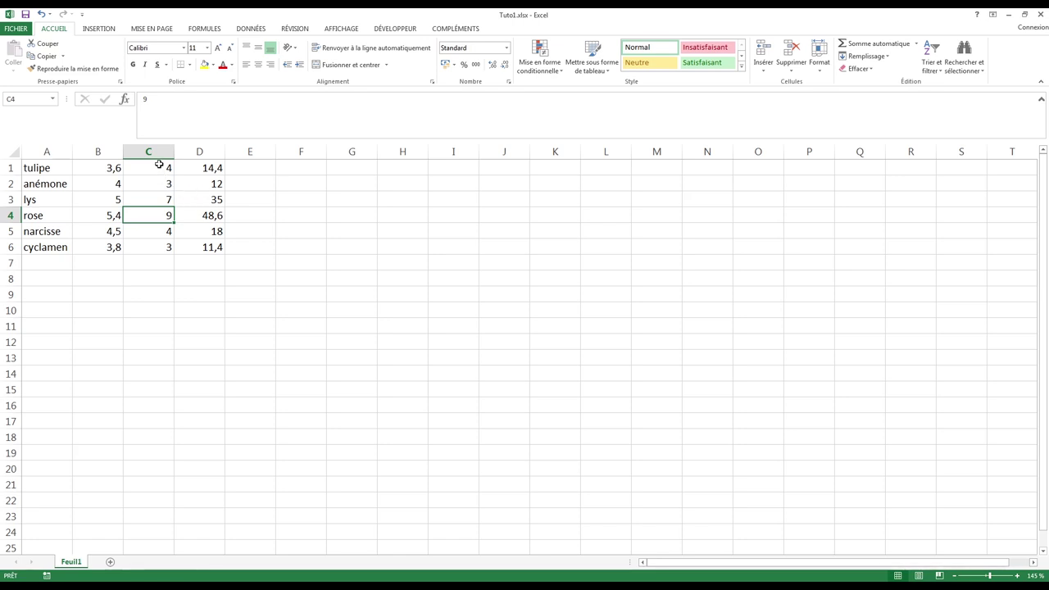
Step: Clear all the quantities in C1:C6 for the six flowers
drag(159, 164, 157, 246)
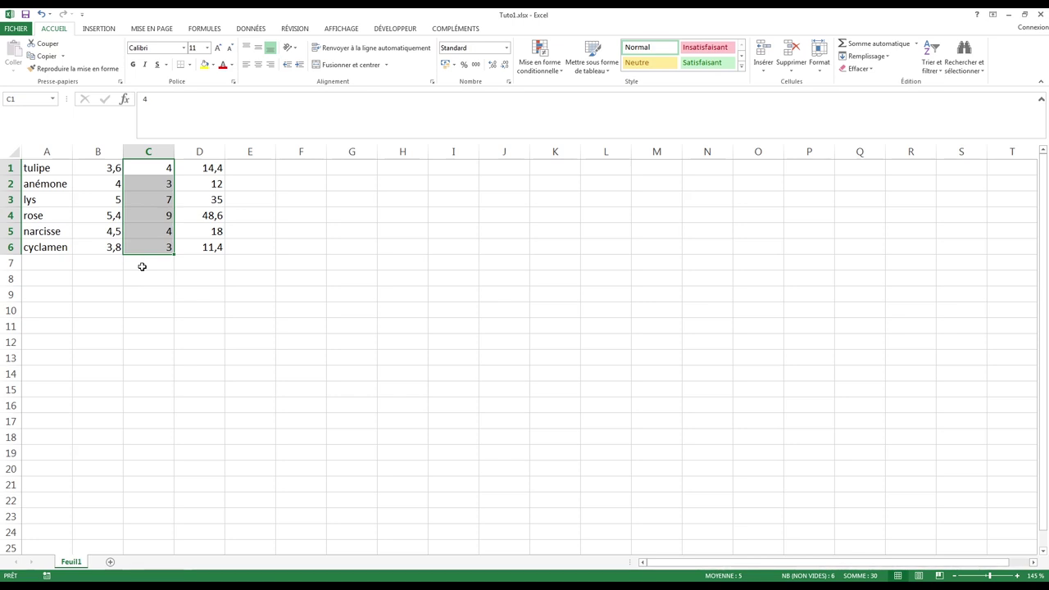
key(Delete)
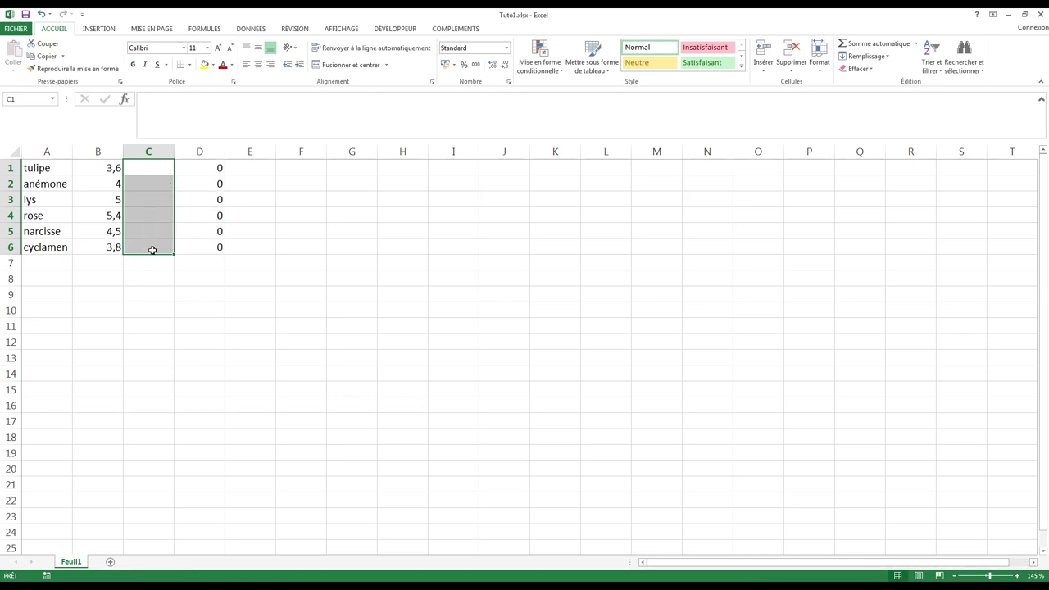
click(153, 250)
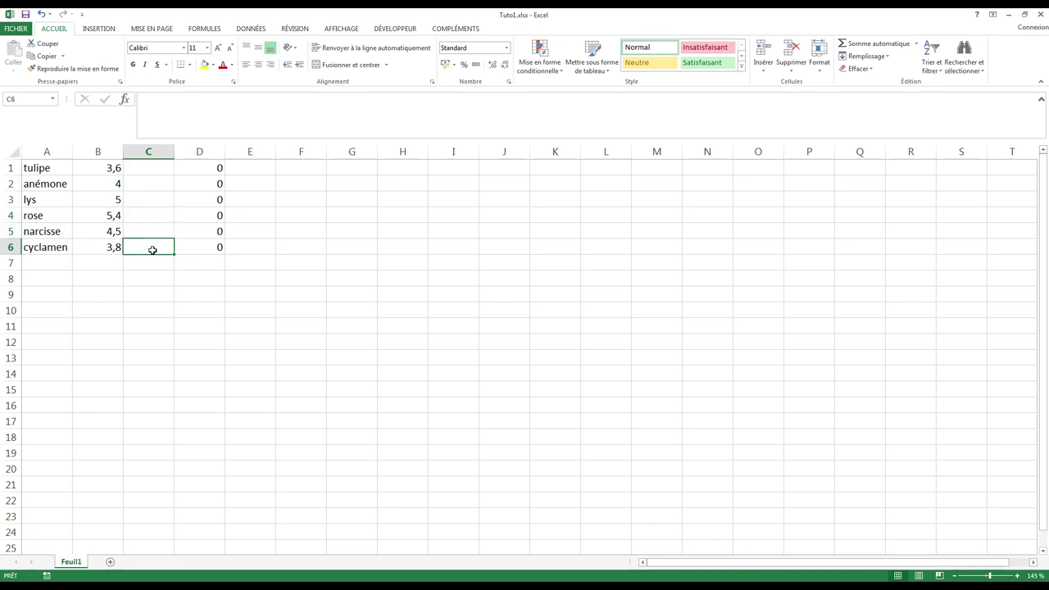
Step: Enter the quantities 2, 4, 8, 10, 3 and 5 in cells C1 to C6
click(140, 166)
text(2)
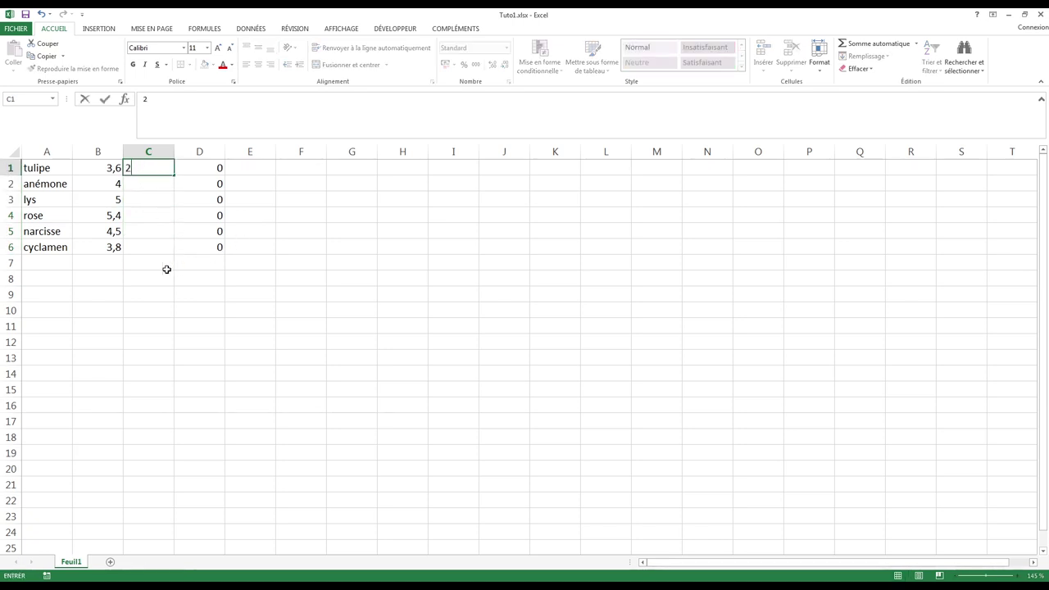
key(Return)
text(4)
key(Return)
text(8)
key(Return)
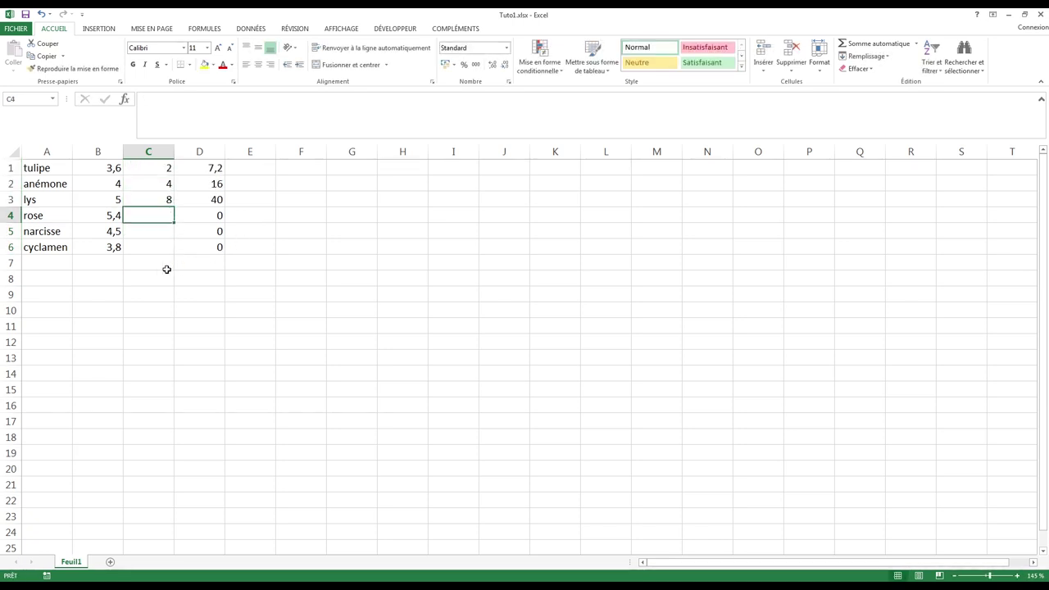
text(10)
key(Return)
text(3)
key(Return)
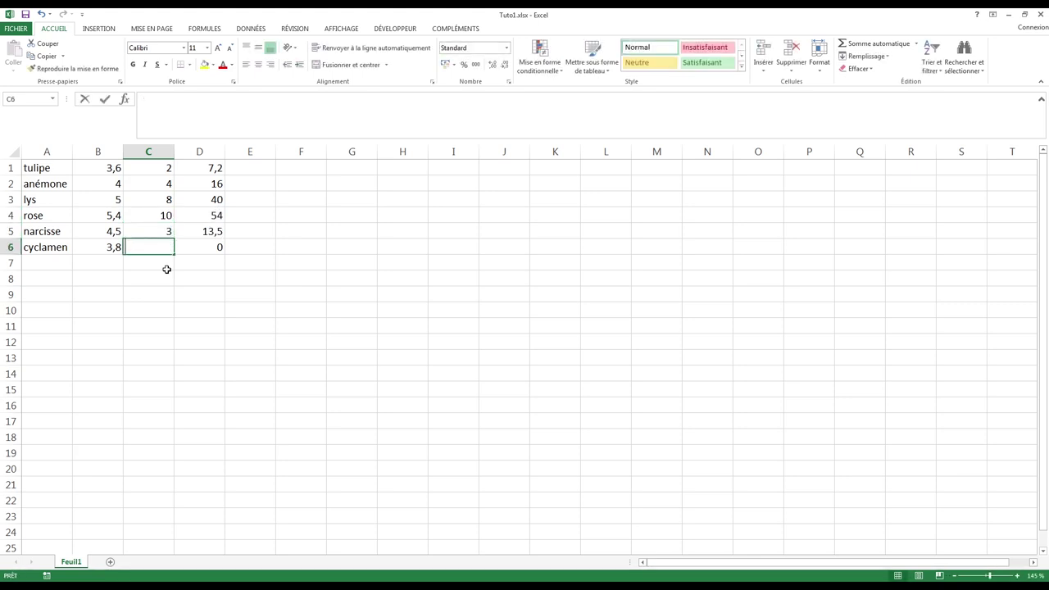
text(5)
key(Return)
click(153, 278)
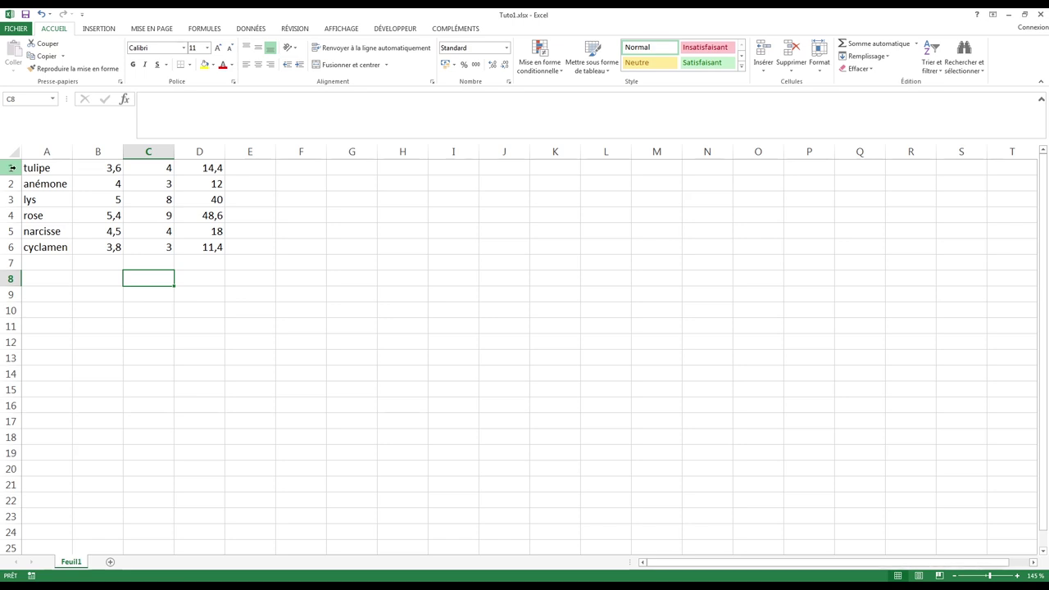
Step: Insert an empty row above the tulipe row in the Excel sheet, and do the same in Tuto1.ods in OpenOffice Calc
right_click(12, 167)
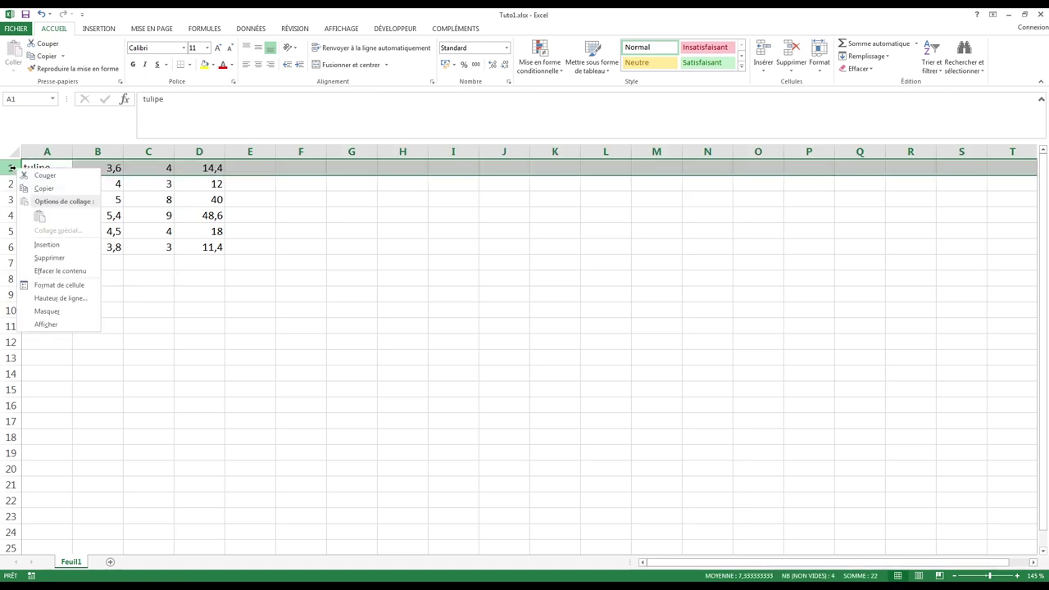
click(64, 244)
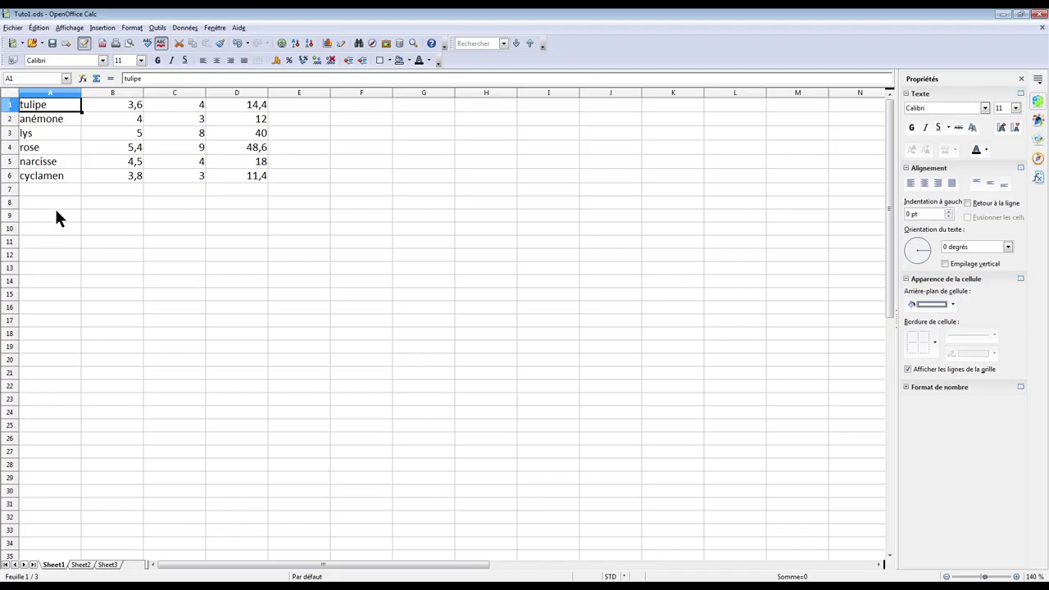
right_click(11, 107)
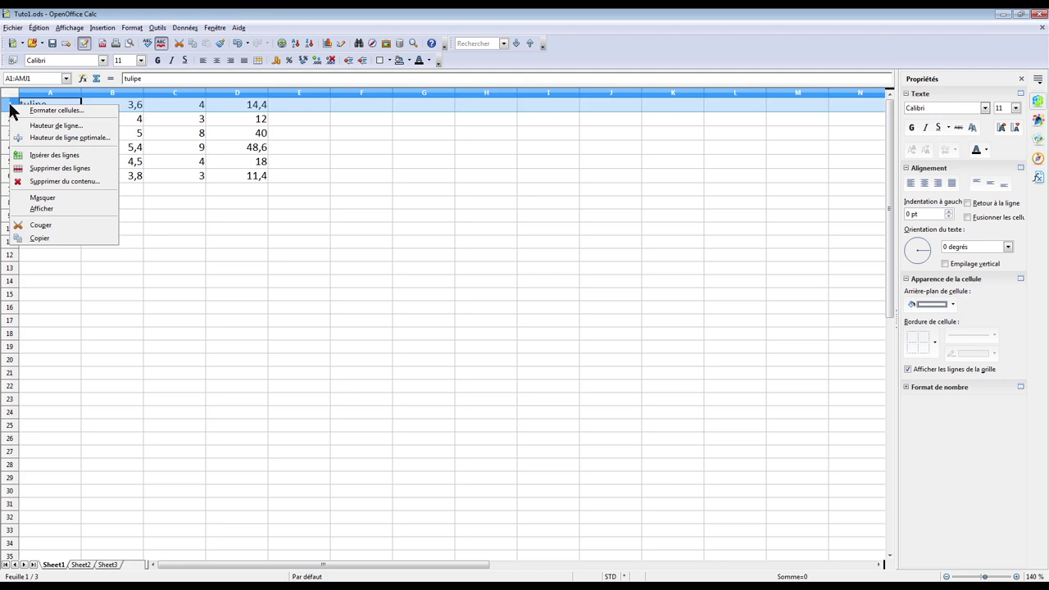
click(92, 156)
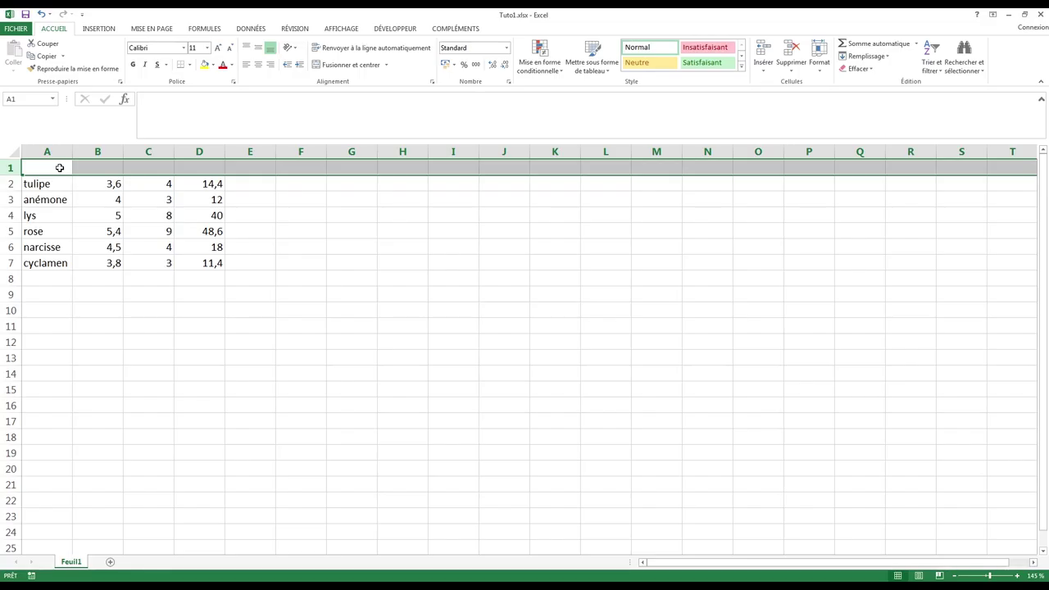
Step: Switch back to Excel and enter the header "type de fleur" in A1 above the flower names
click(59, 167)
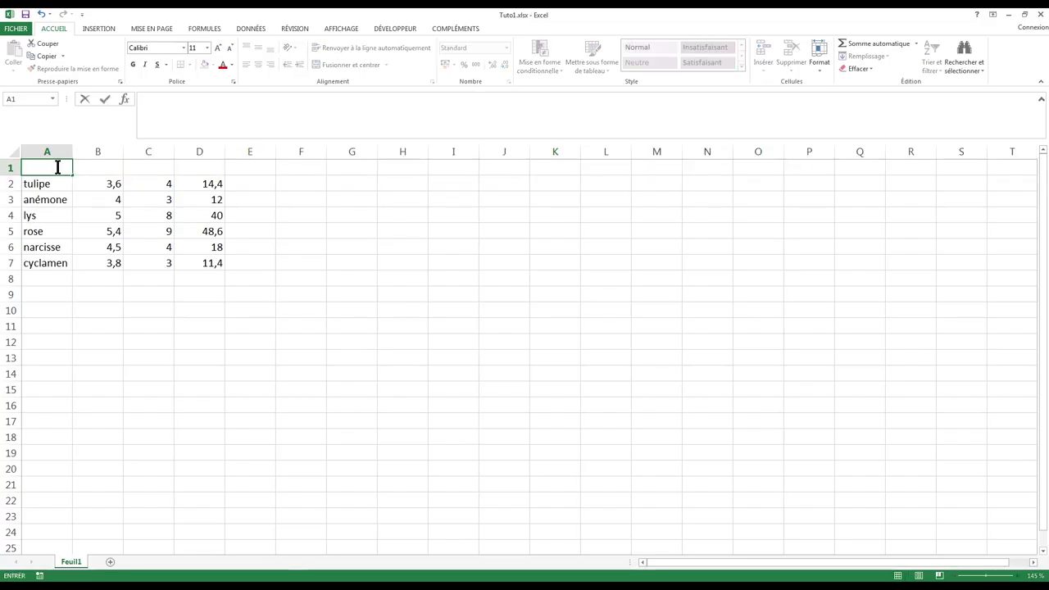
text(type de fleur)
key(Return)
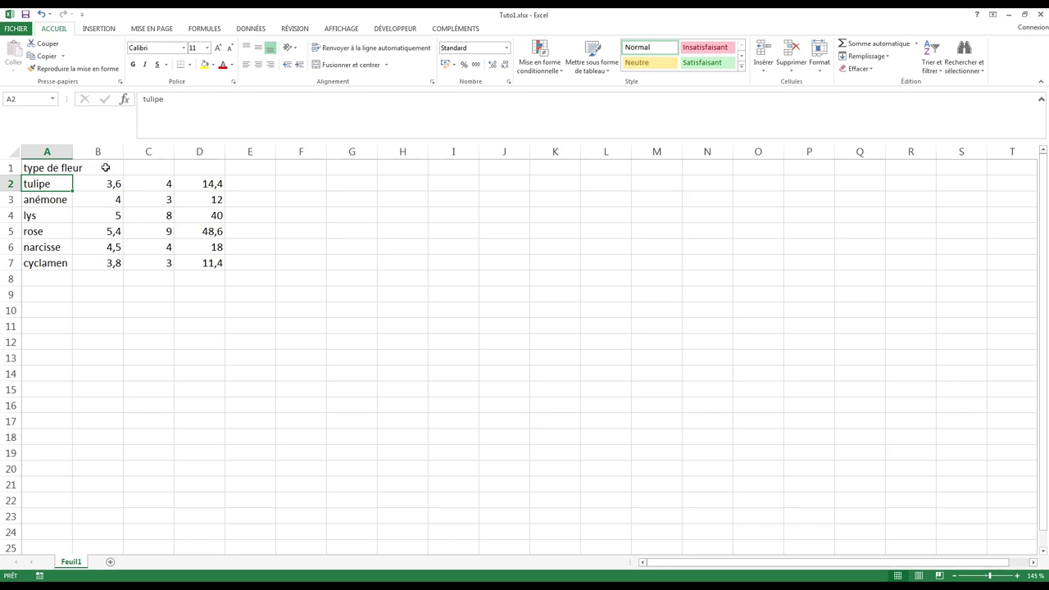
Step: Enter the header "prix d'un bouquet" in B1, and check the full text of the header in A1
click(109, 167)
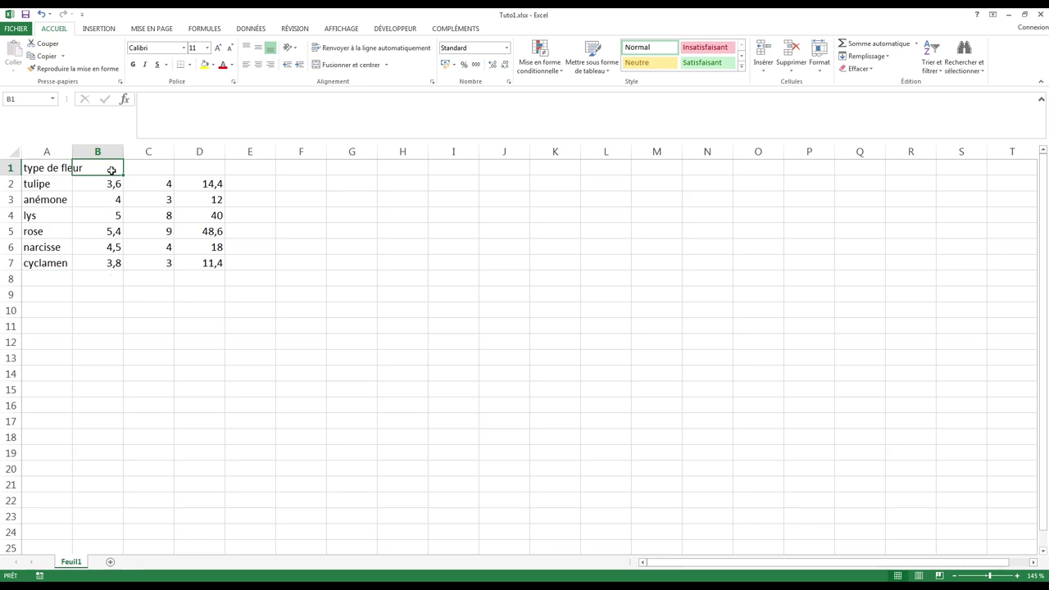
text(prix)
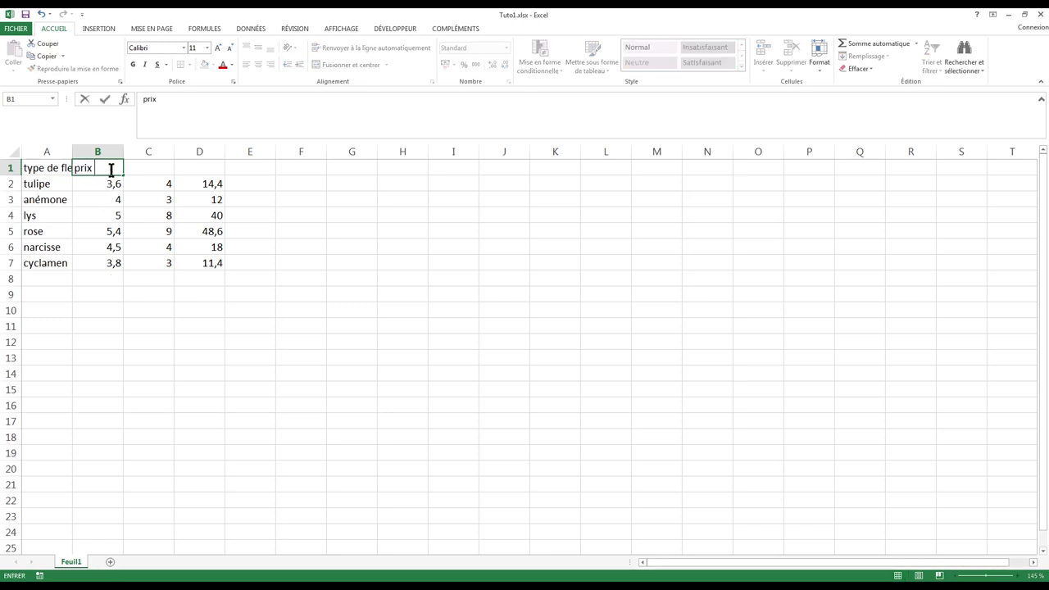
text( d'un bouque)
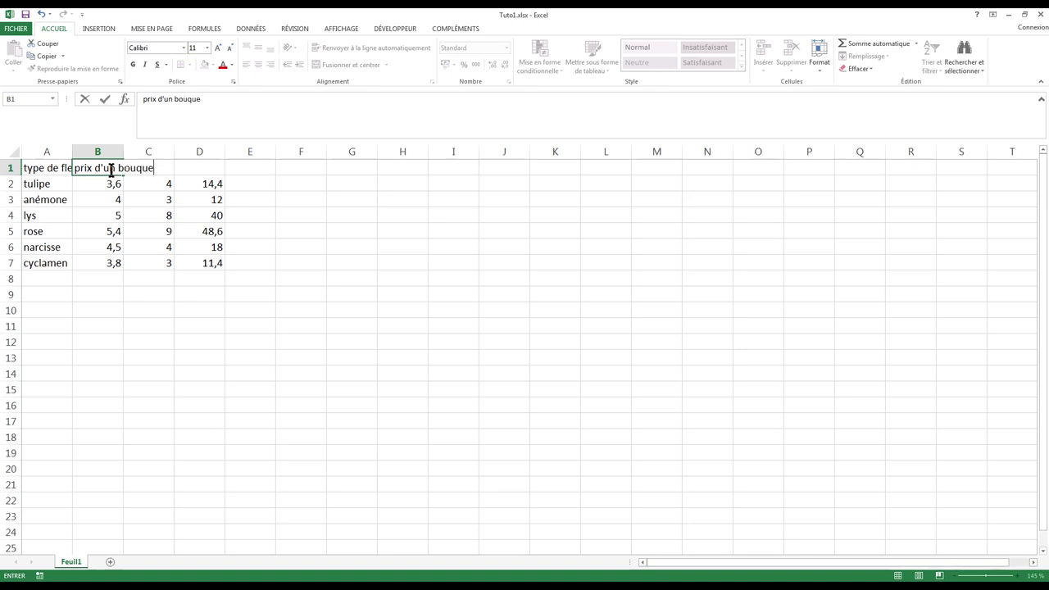
text(t)
key(Return)
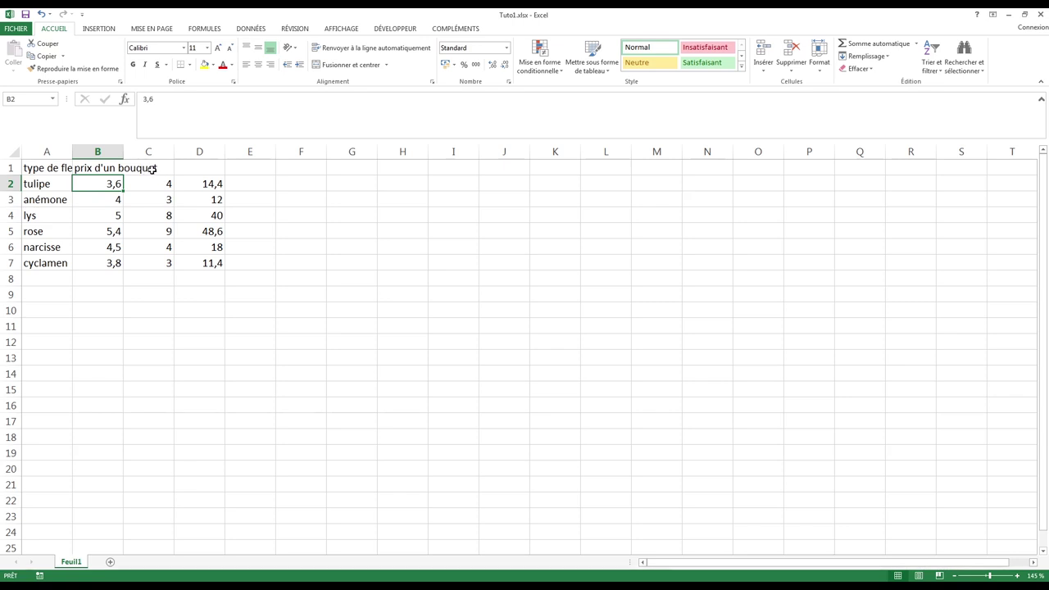
click(51, 167)
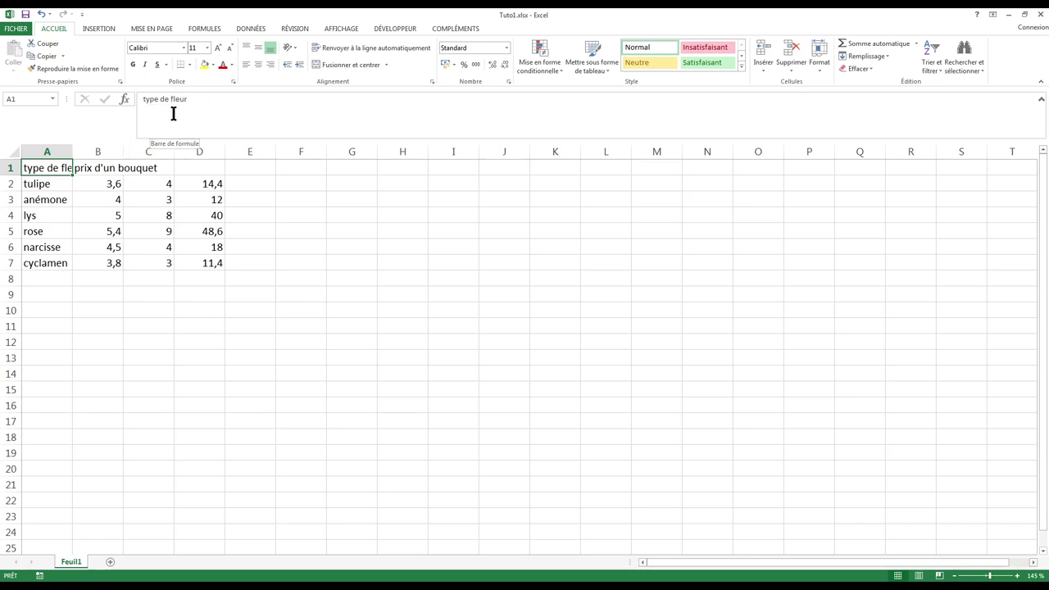
Step: Enter the header "nombre de bouquets vendus" in C1 above the quantities
click(142, 167)
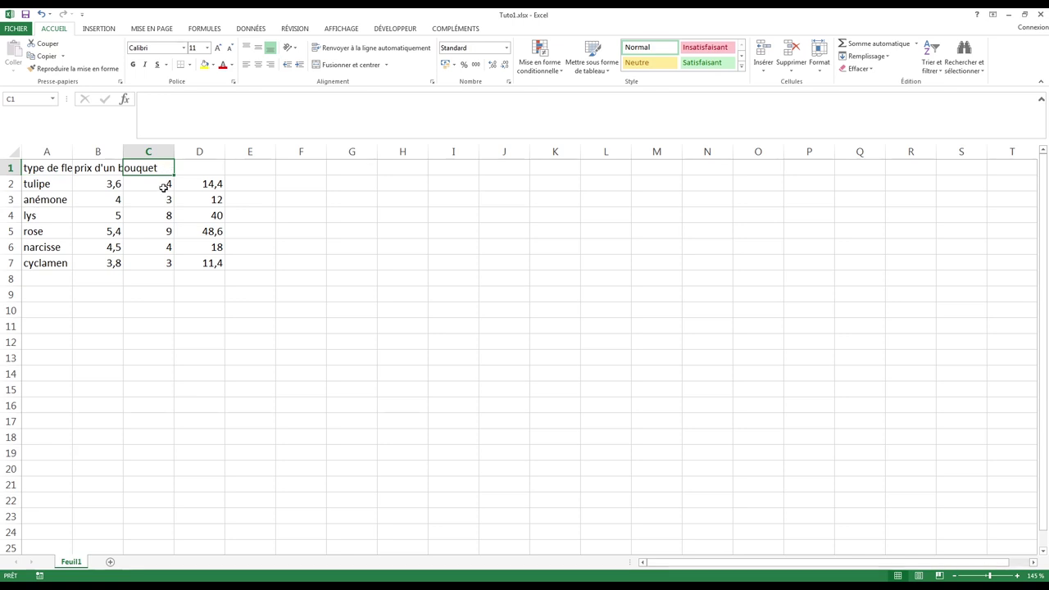
text(nomb)
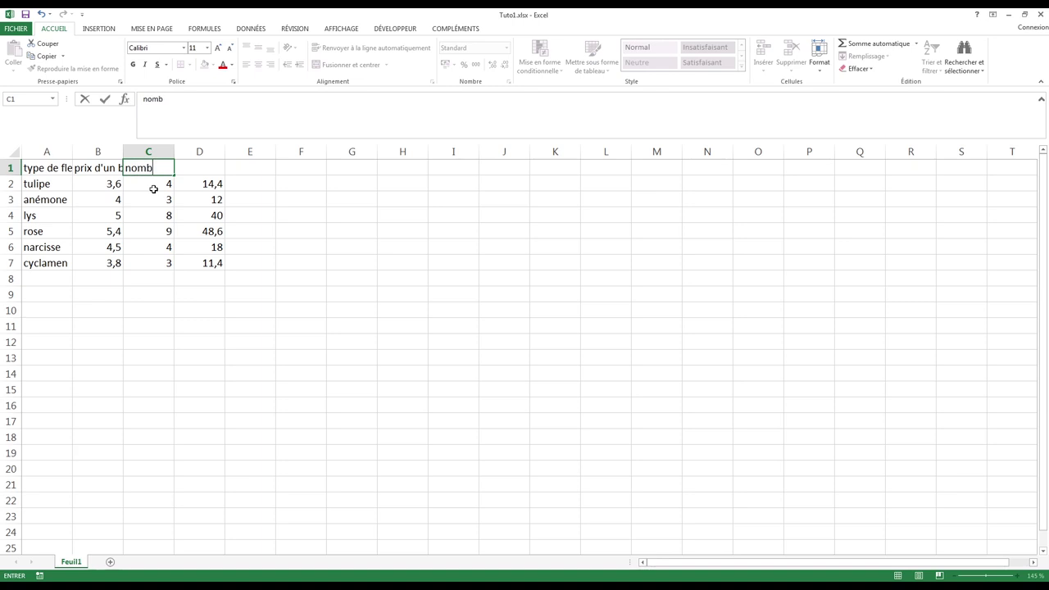
text(re de bouque)
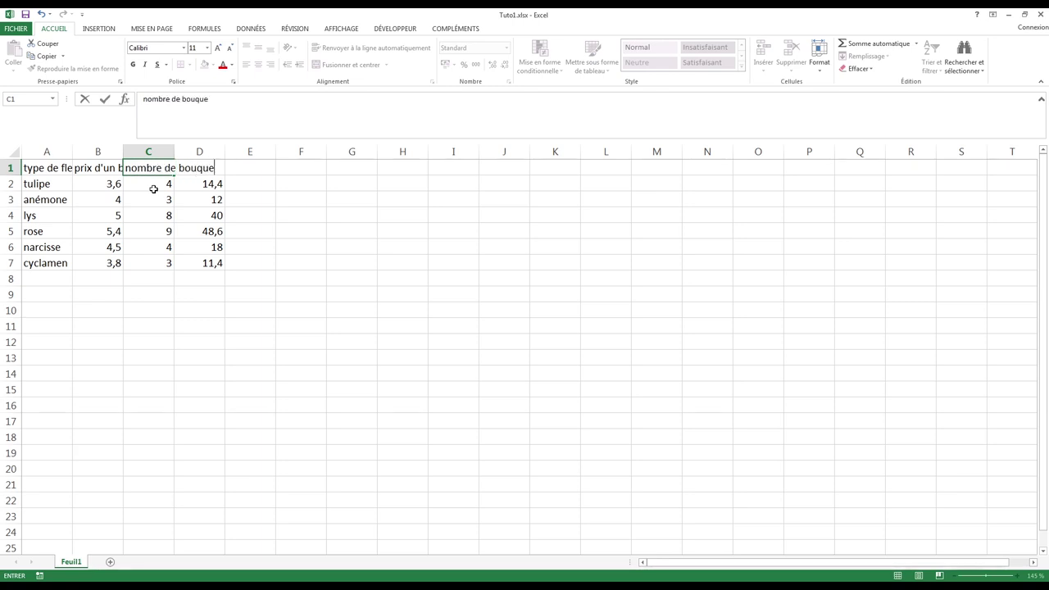
text(ts vendus)
key(Return)
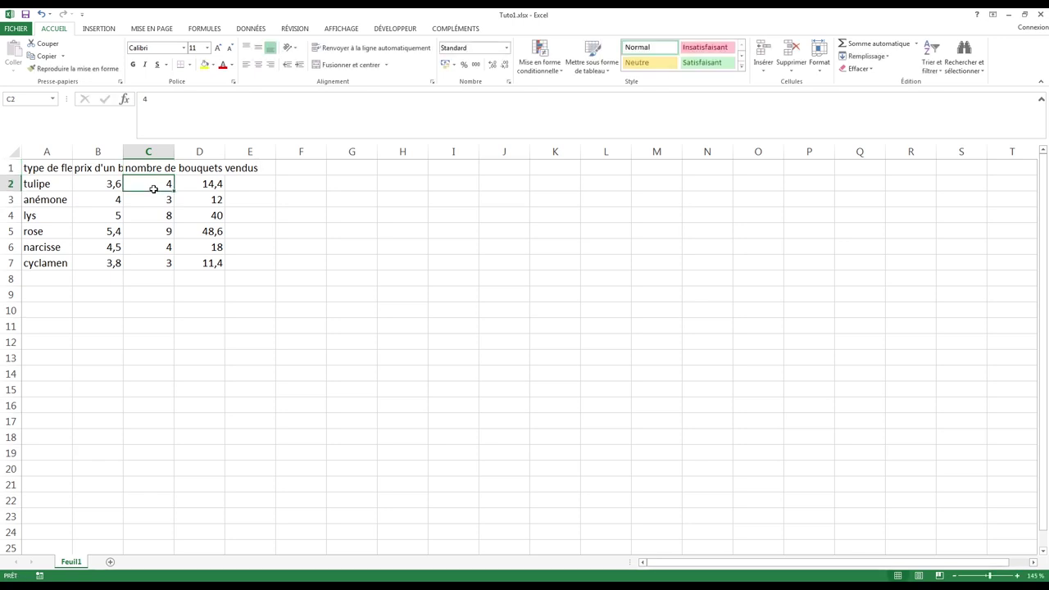
Step: Enter the header "recette" in D1 above the multiplication results
double_click(197, 168)
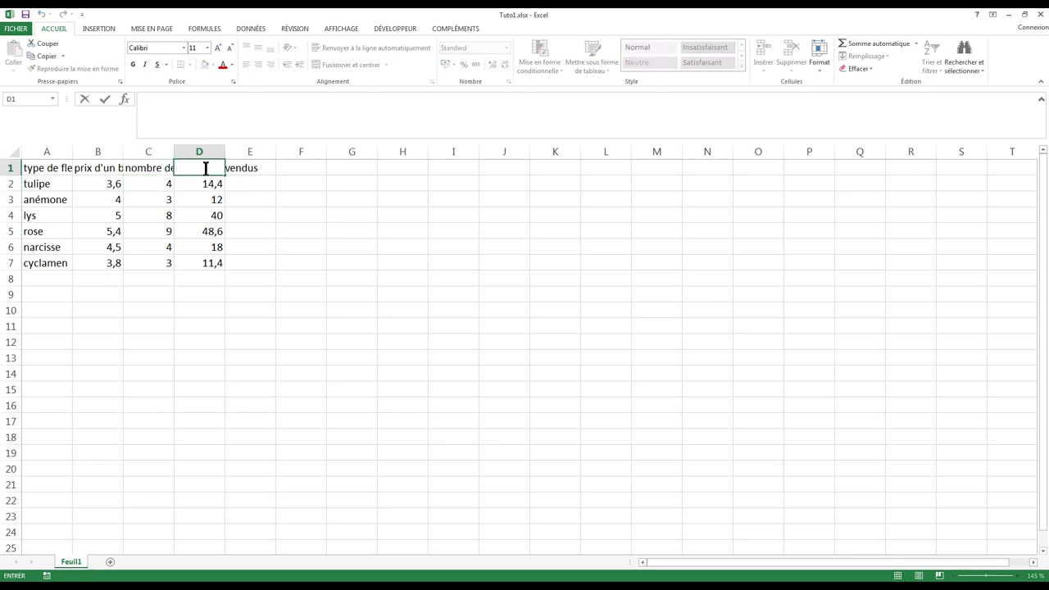
text(rec)
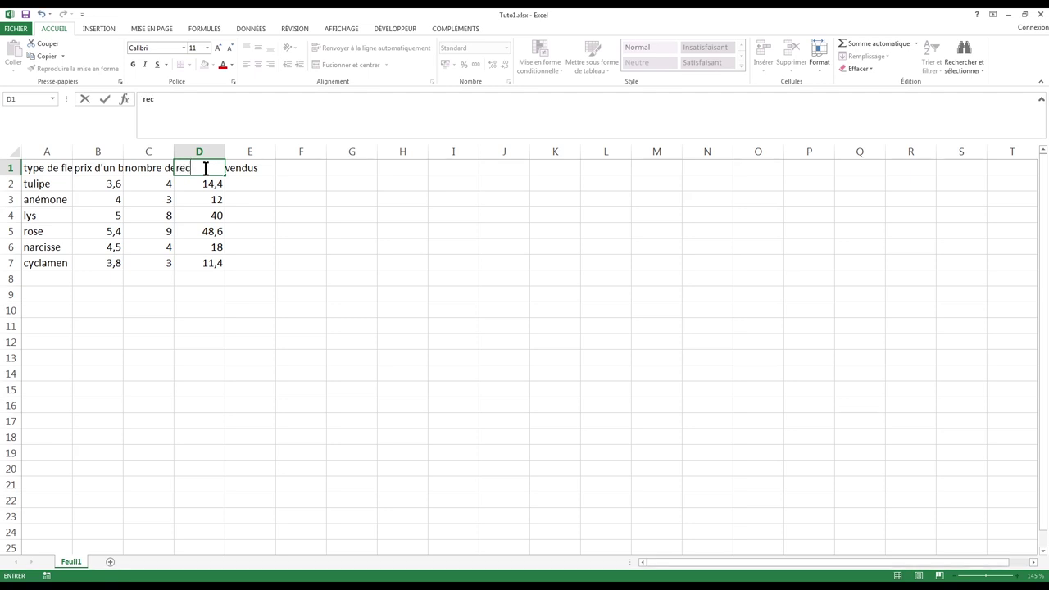
text(tette)
key(Return)
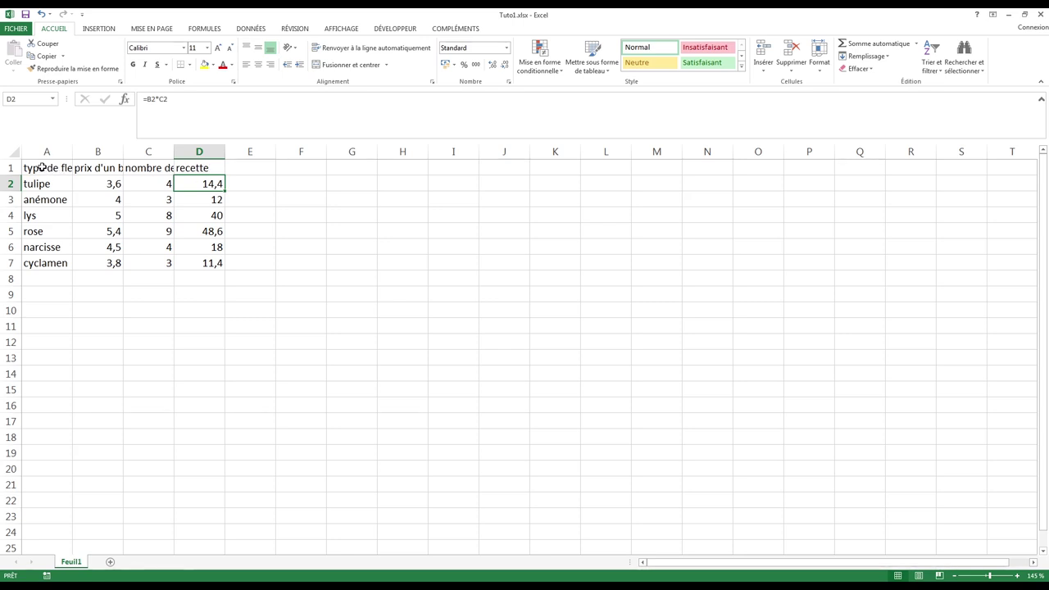
Step: Turn on automatic text wrapping for the header cells A1:D1 through the cell format settings
drag(37, 167, 196, 167)
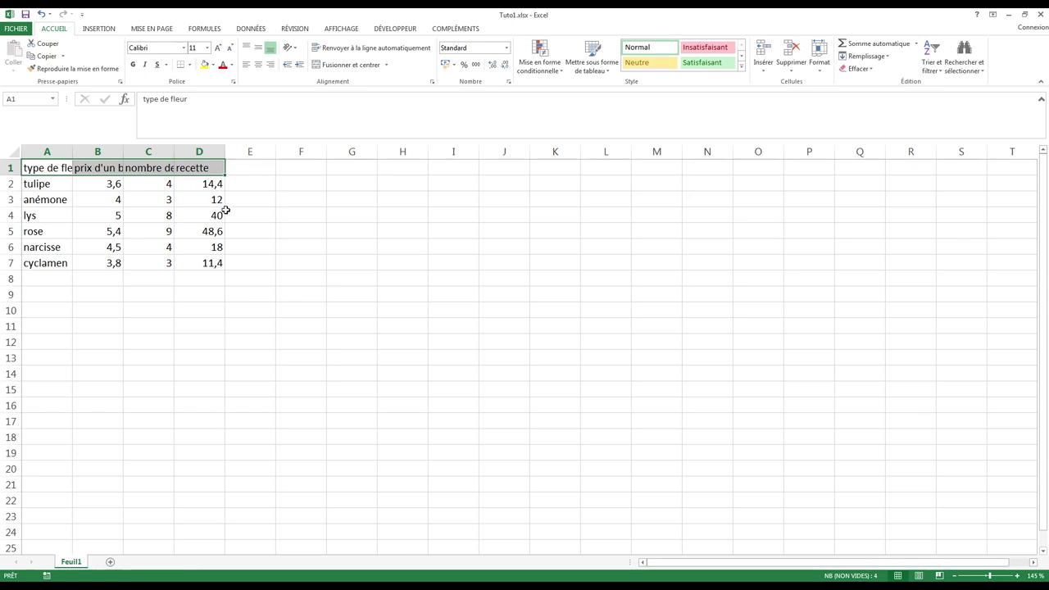
right_click(203, 167)
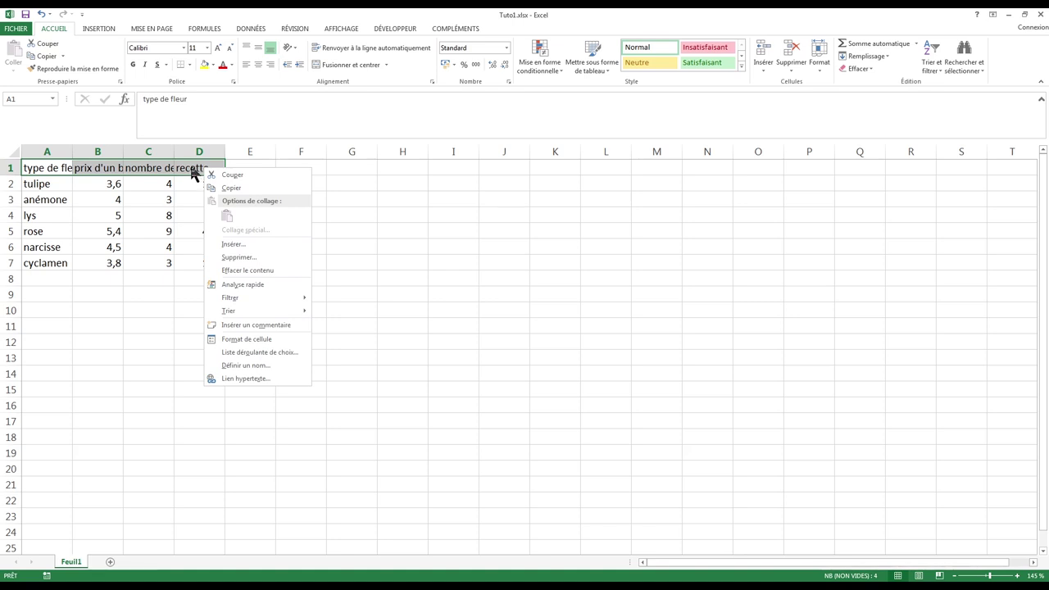
click(282, 340)
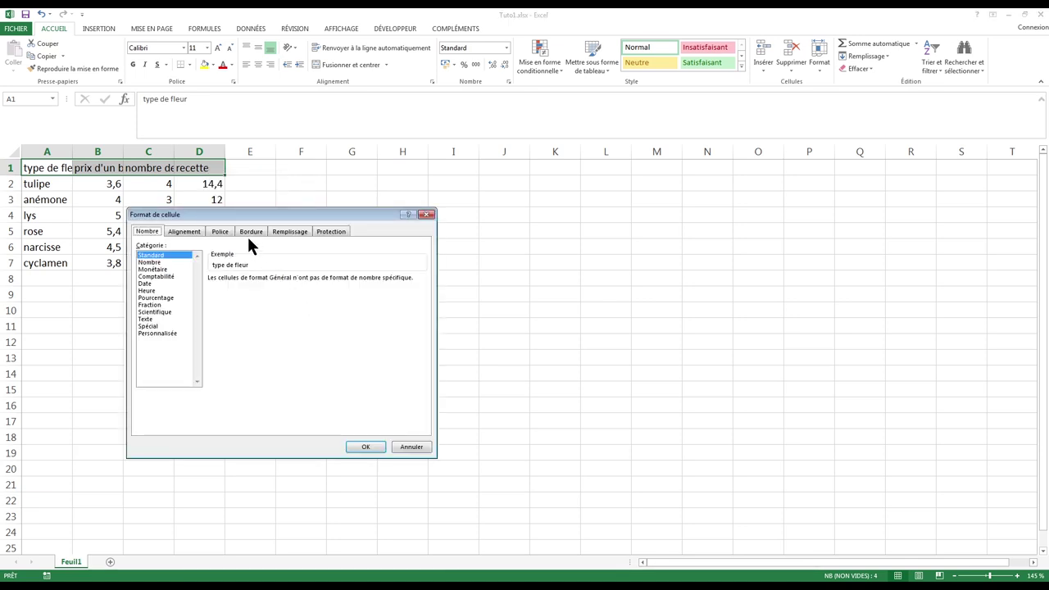
click(185, 233)
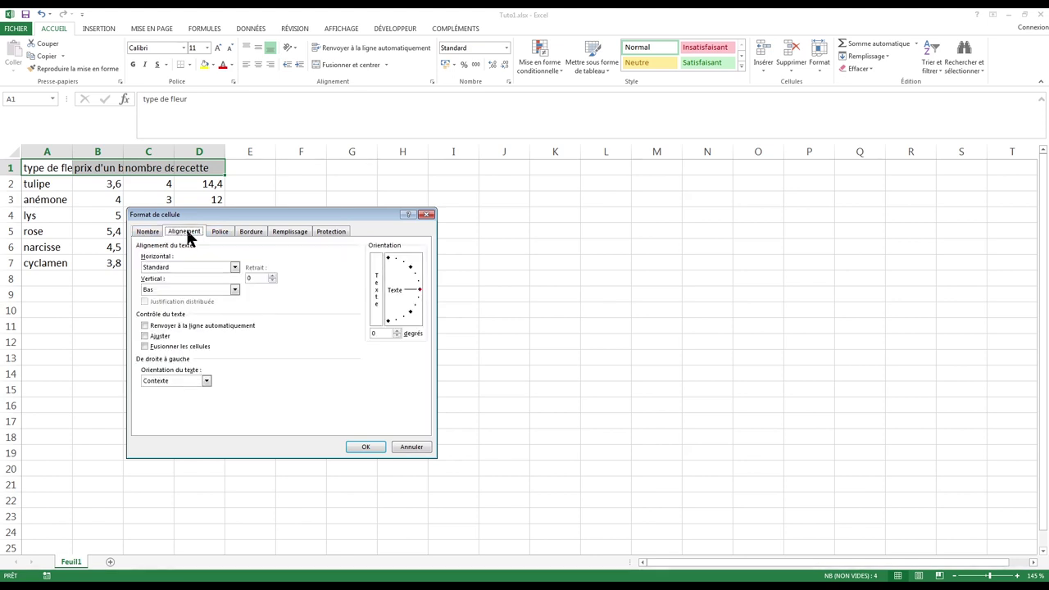
click(206, 326)
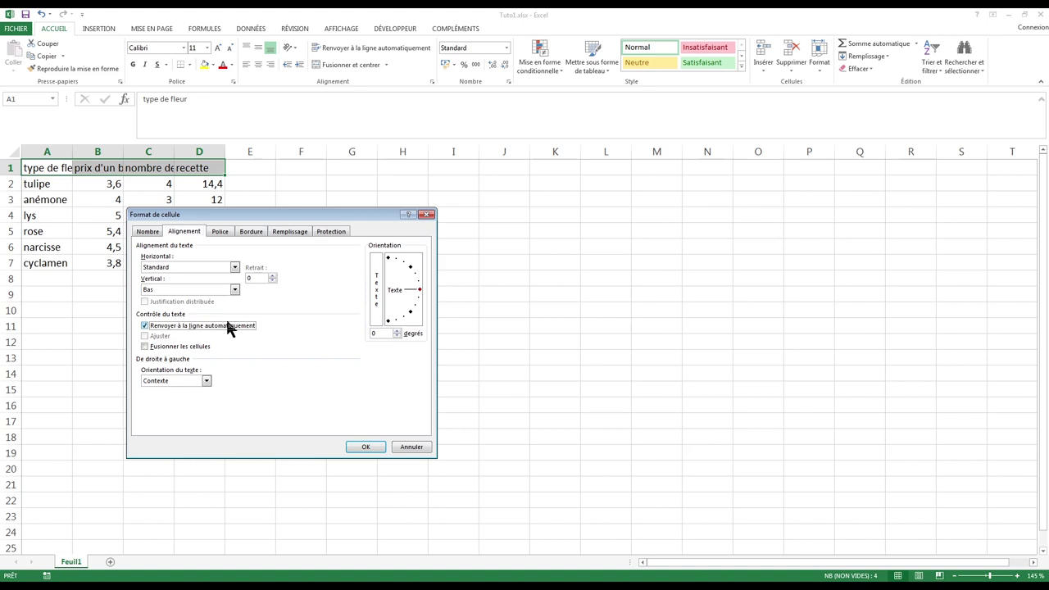
click(366, 446)
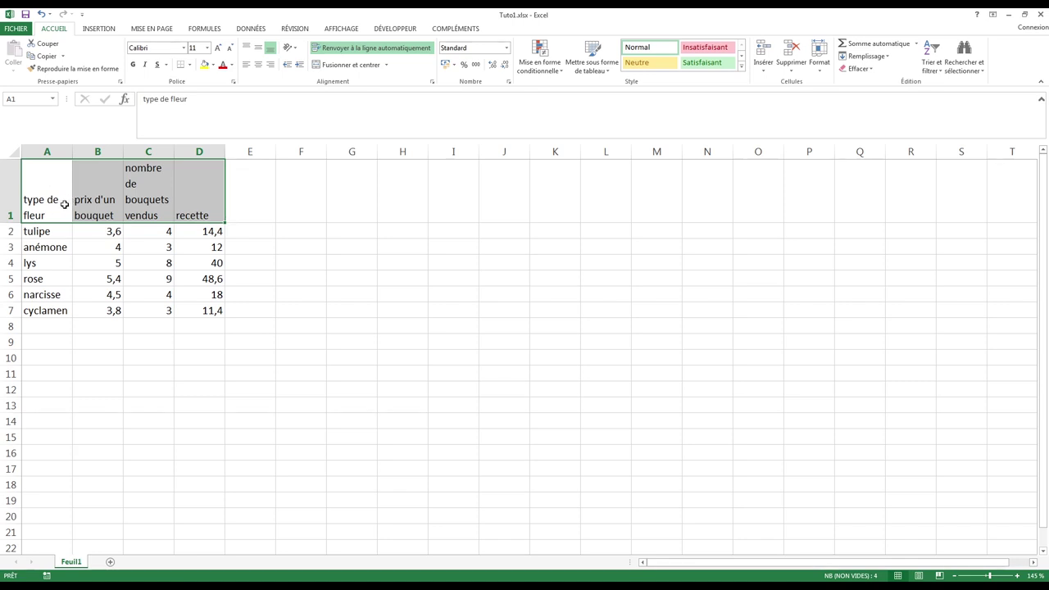
Step: Try a 45-degree text orientation on the header cells A1:D1, and undo it
right_click(187, 182)
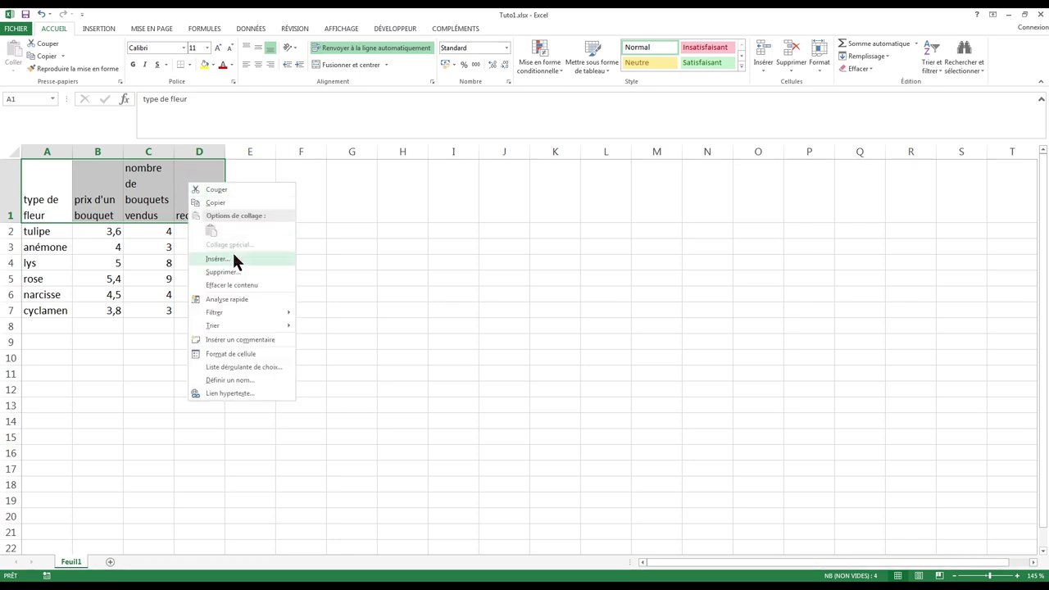
click(240, 357)
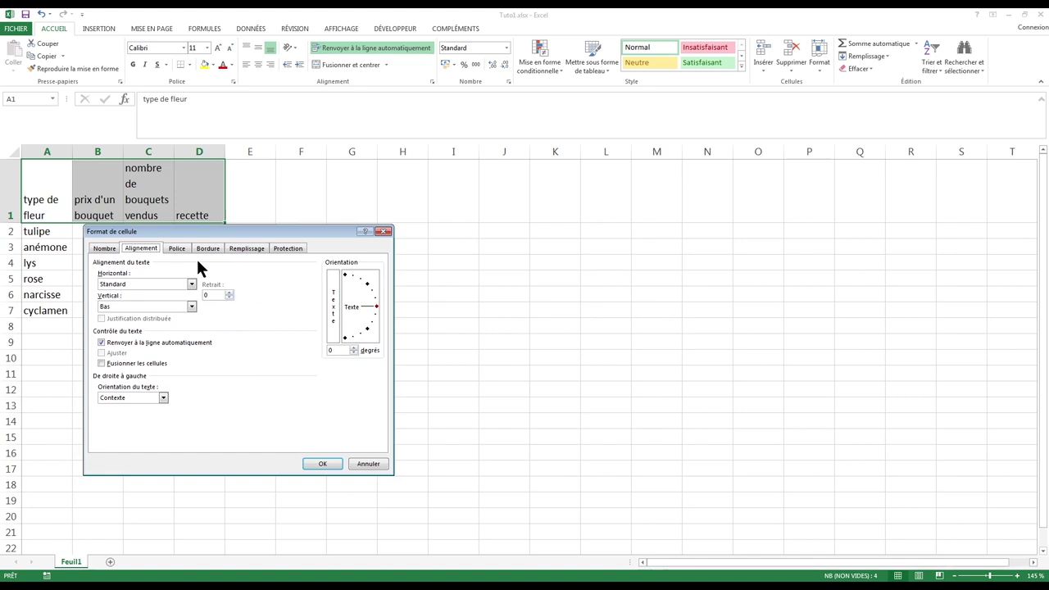
drag(369, 306, 367, 285)
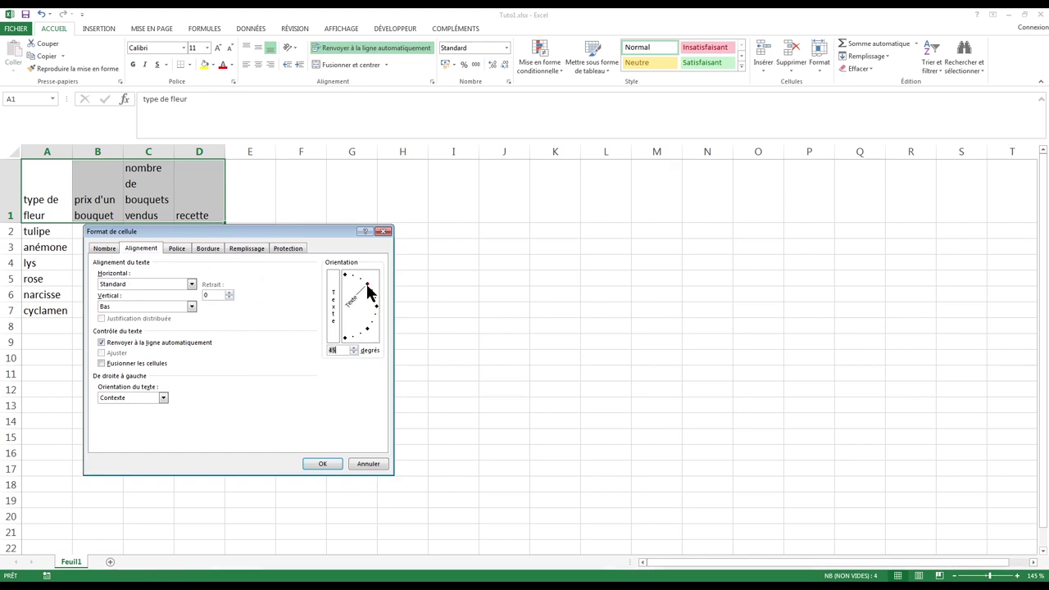
click(324, 464)
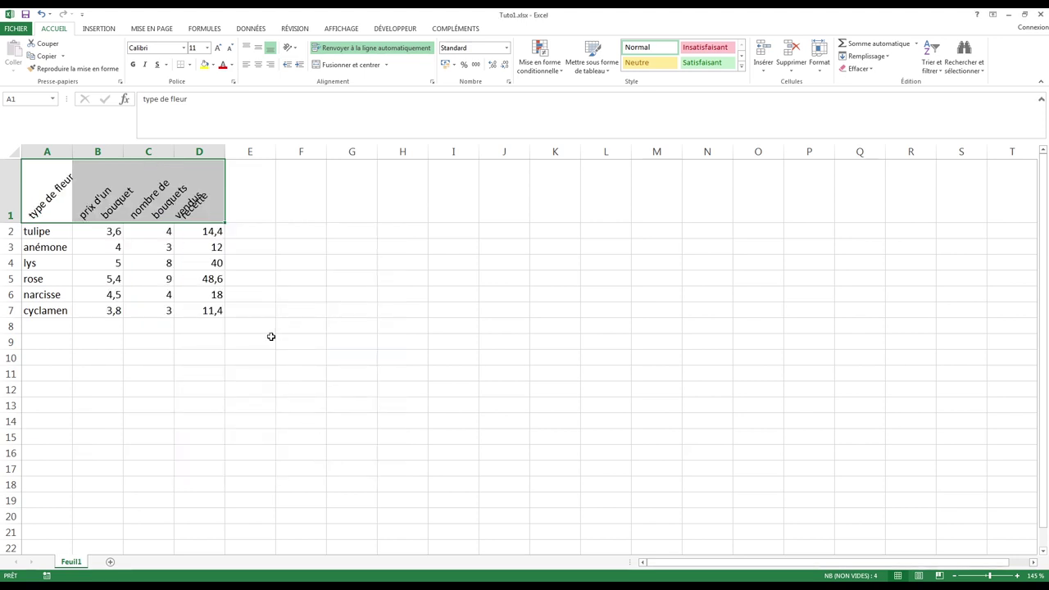
key(ctrl+z)
Step: Format the header cells A1:D1 with the AR CENA font, size 10, in bold
right_click(183, 187)
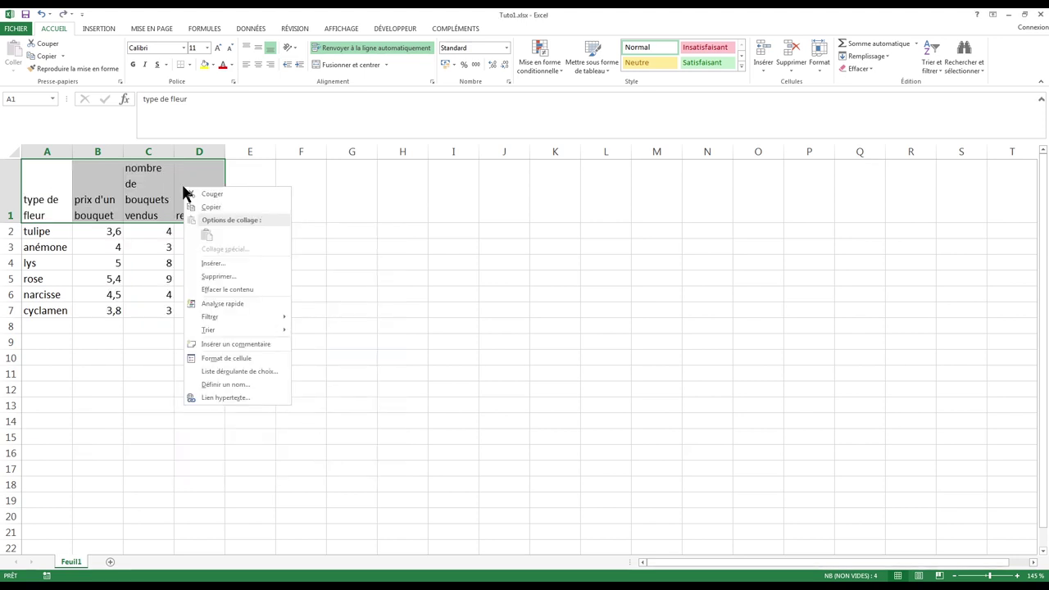
click(257, 358)
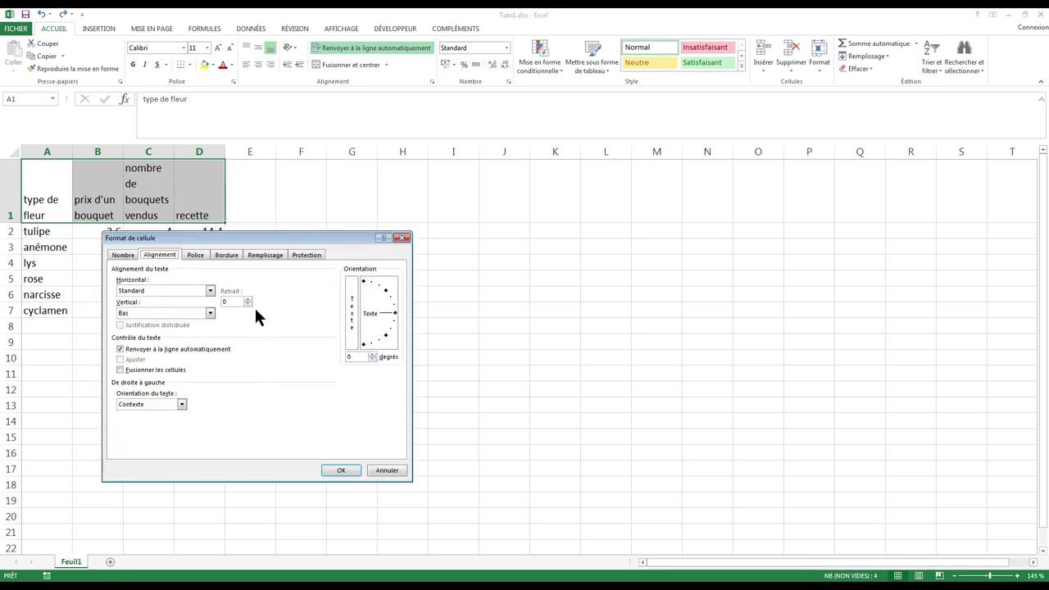
click(196, 255)
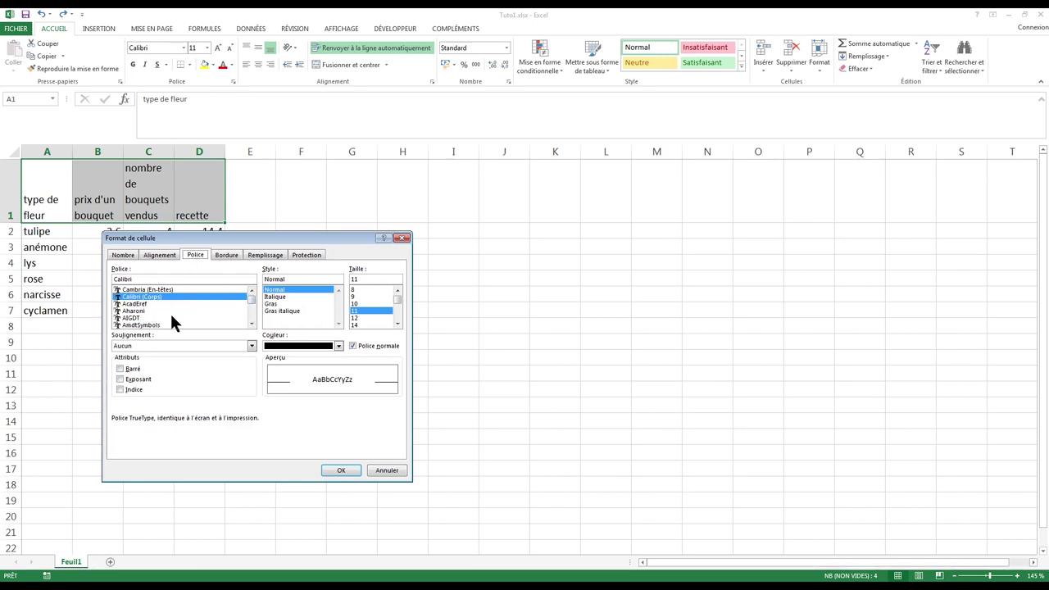
scroll(169, 312, down, 2)
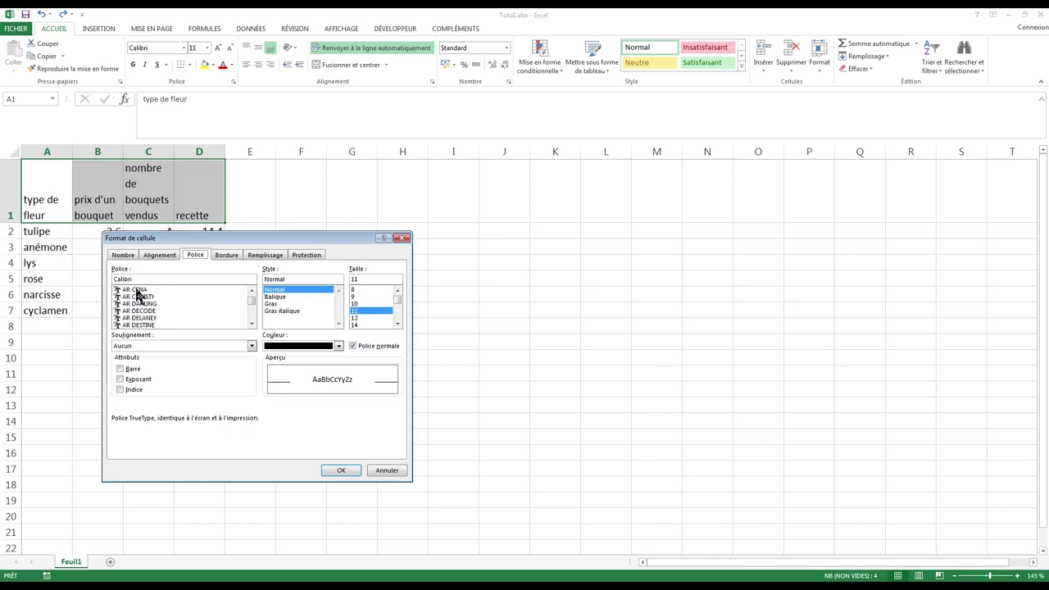
click(136, 290)
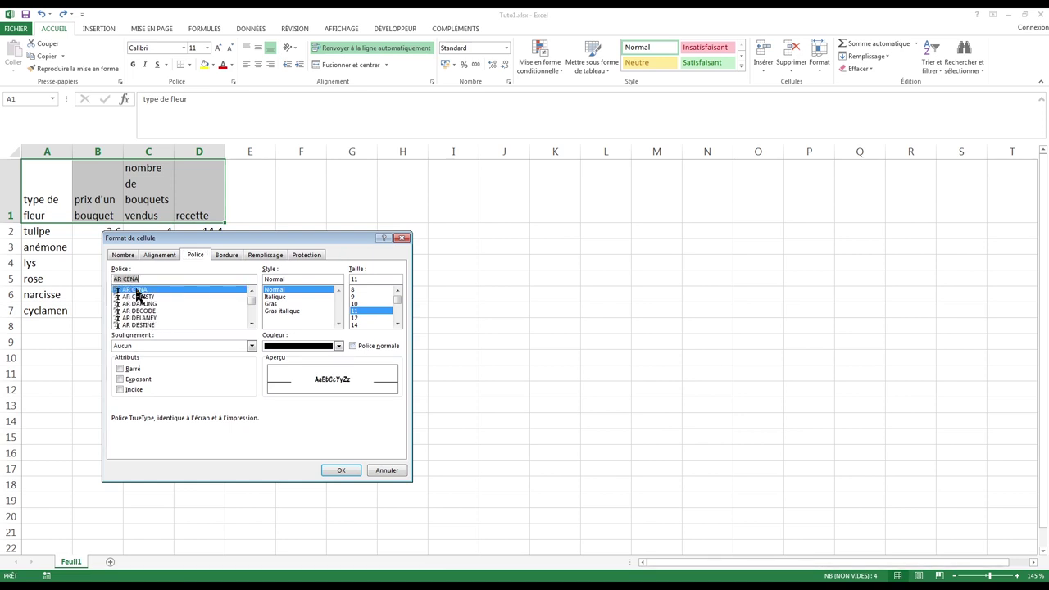
click(354, 303)
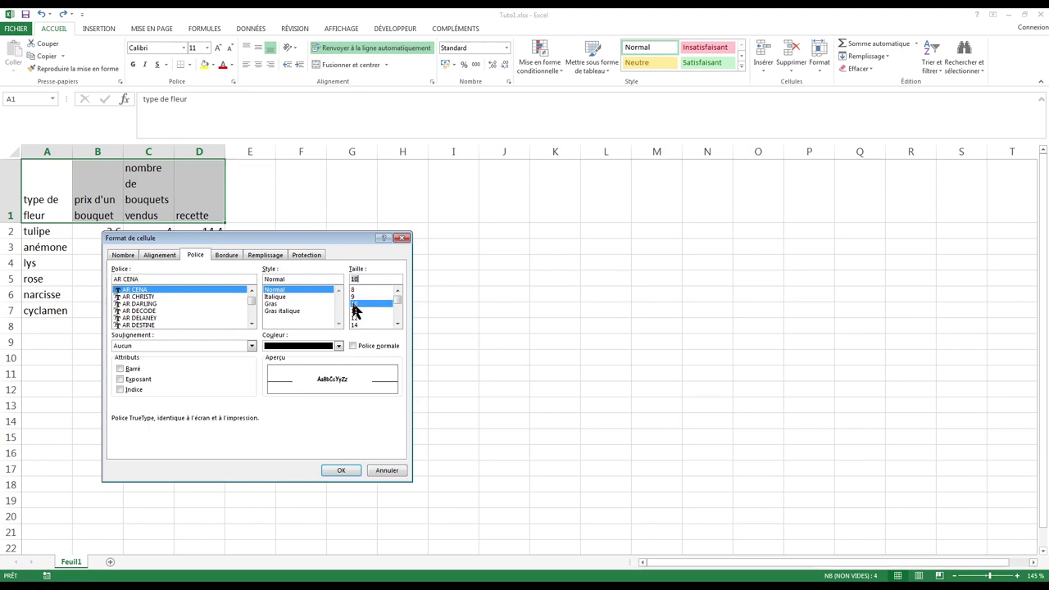
click(271, 304)
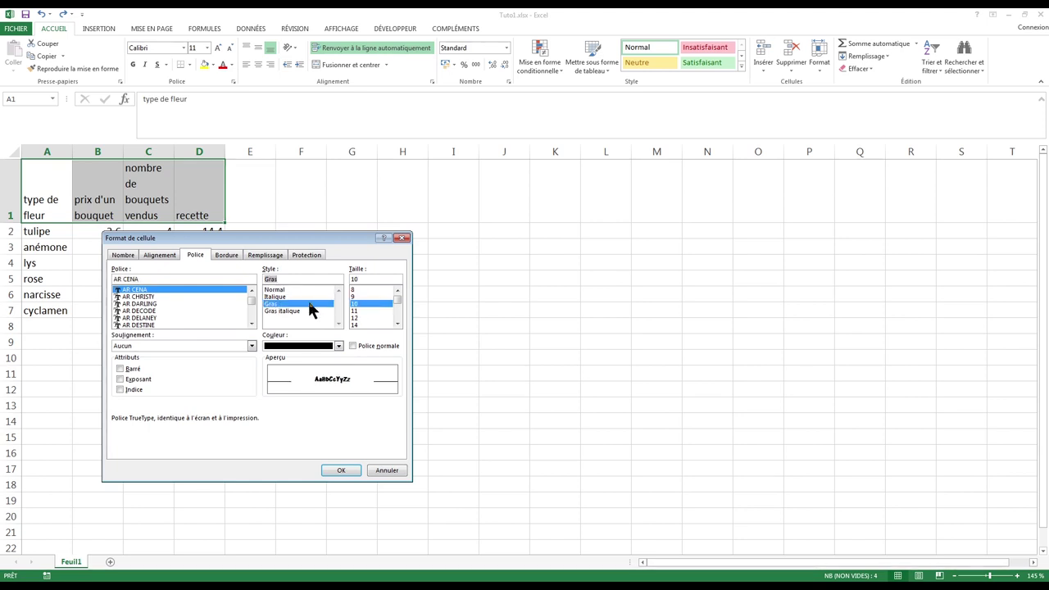
click(341, 470)
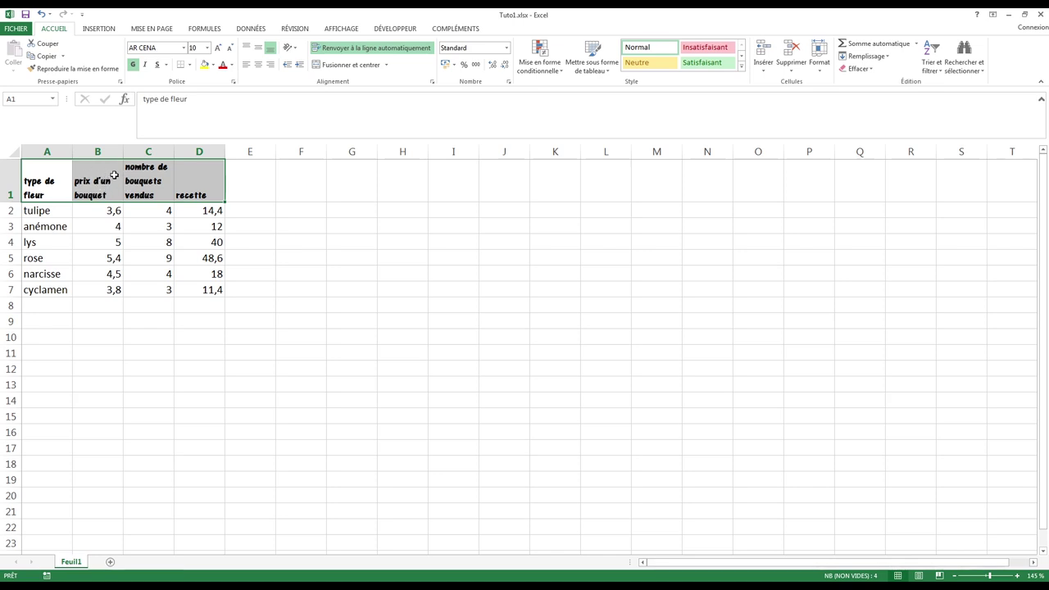
Step: Centre the headers in A1:D1 horizontally and vertically, and switch their text wrapping off and back on
click(258, 64)
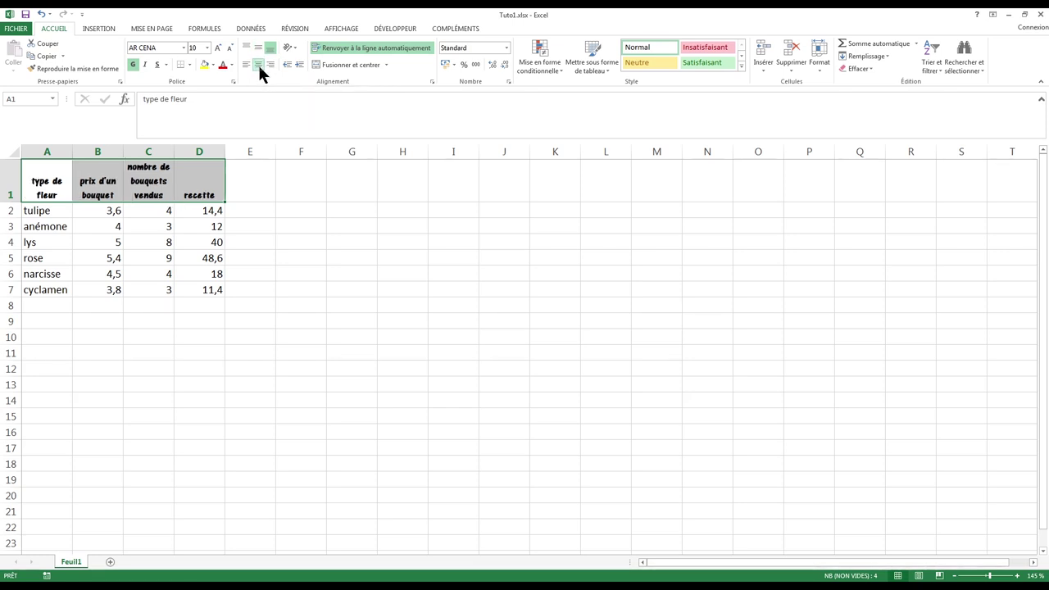
click(258, 48)
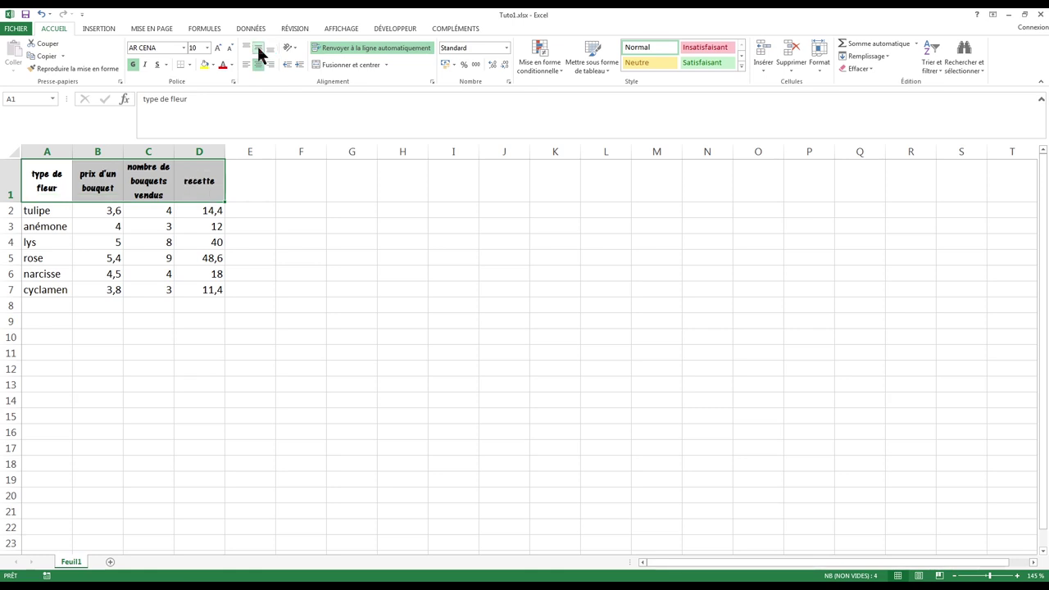
click(339, 48)
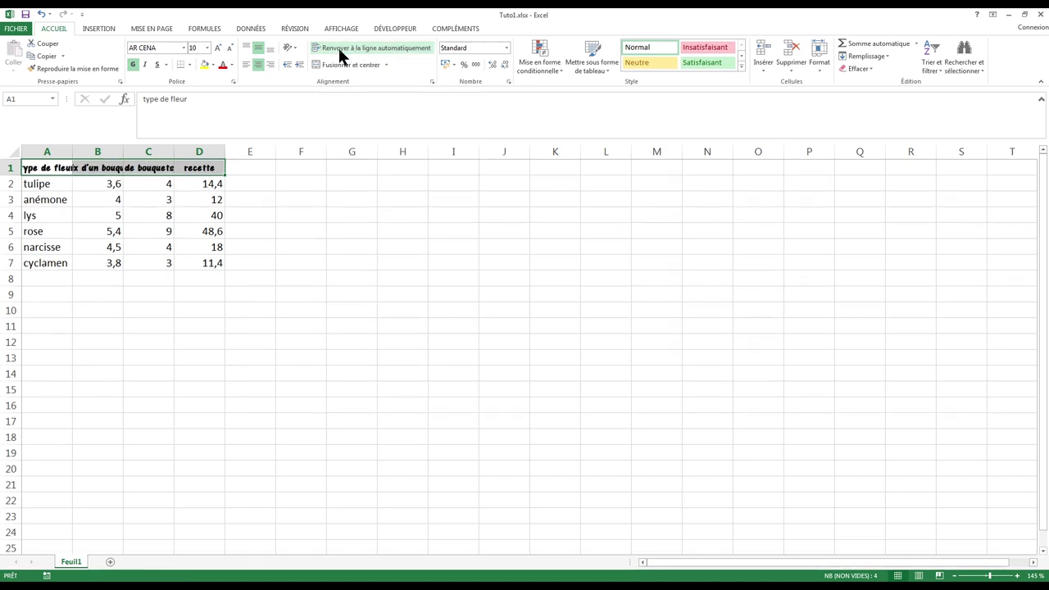
click(335, 48)
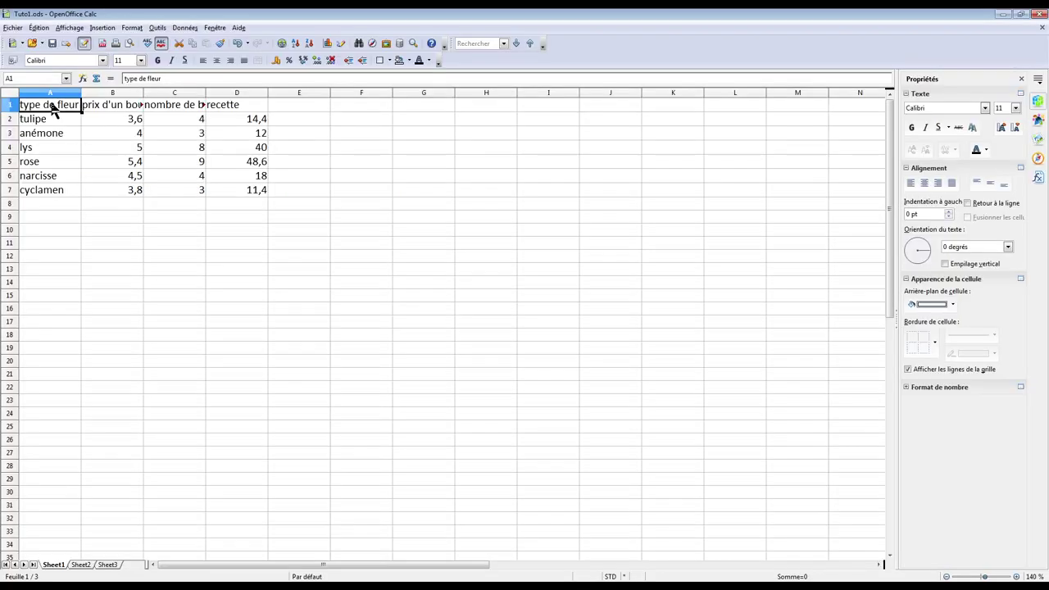
Step: In Tuto1.ods in OpenOffice Calc, turn on automatic text wrapping for the header cells A1:D1
drag(22, 107, 252, 105)
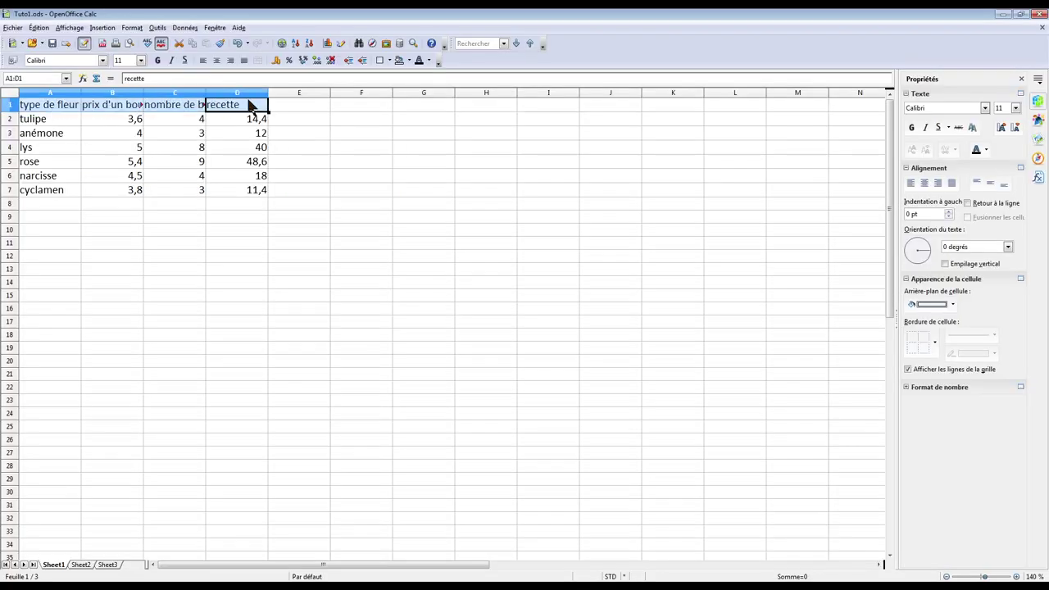
right_click(60, 111)
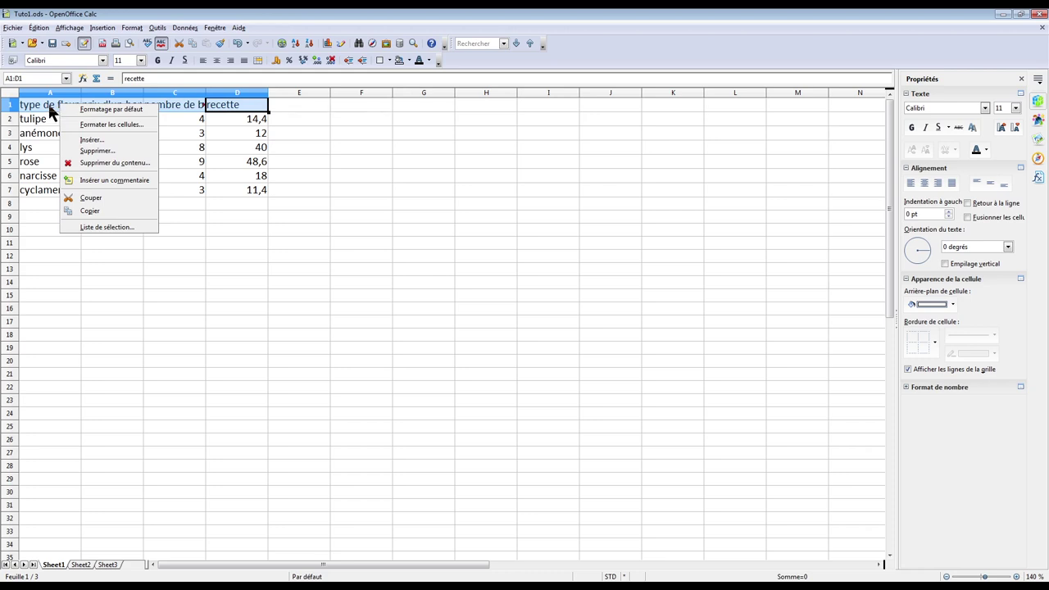
click(44, 108)
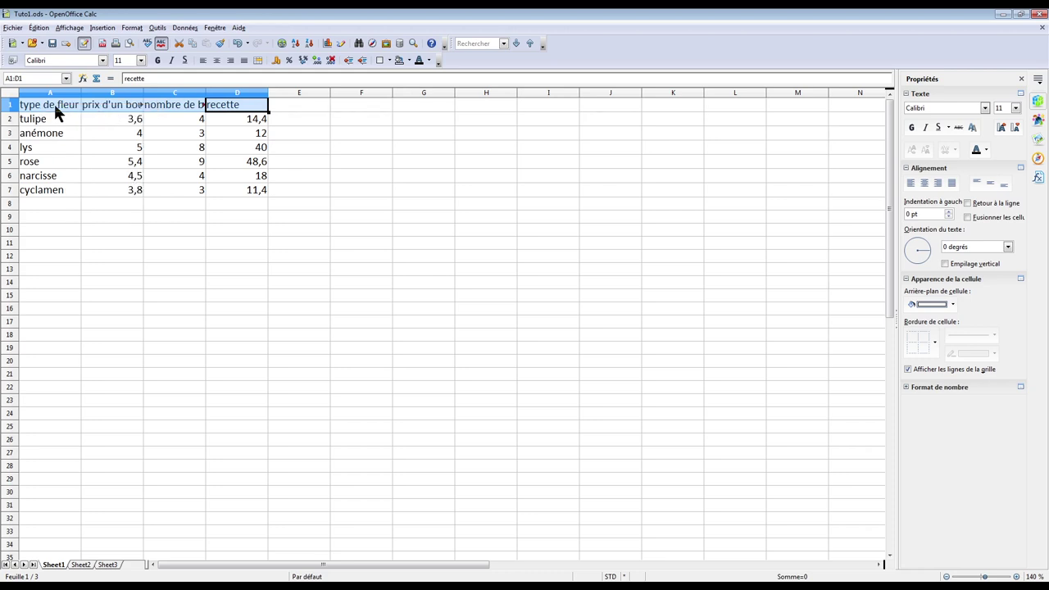
right_click(55, 108)
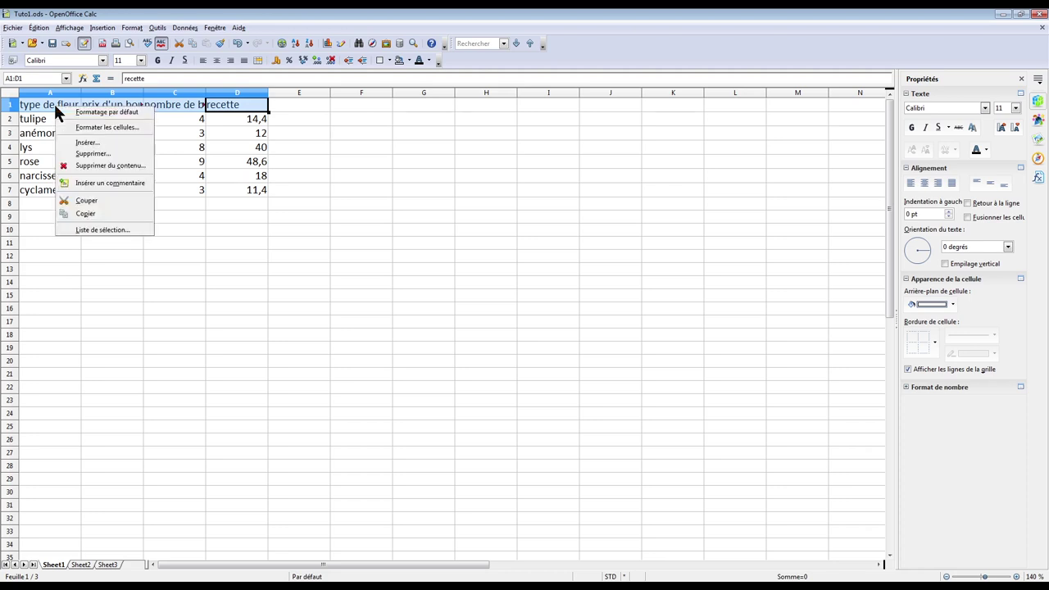
click(109, 128)
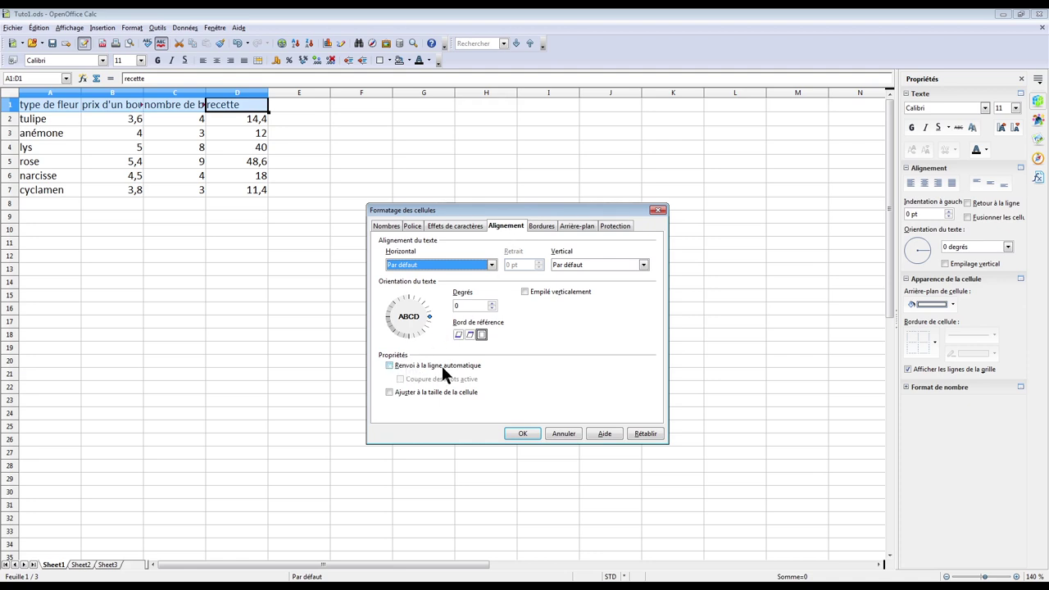
click(390, 367)
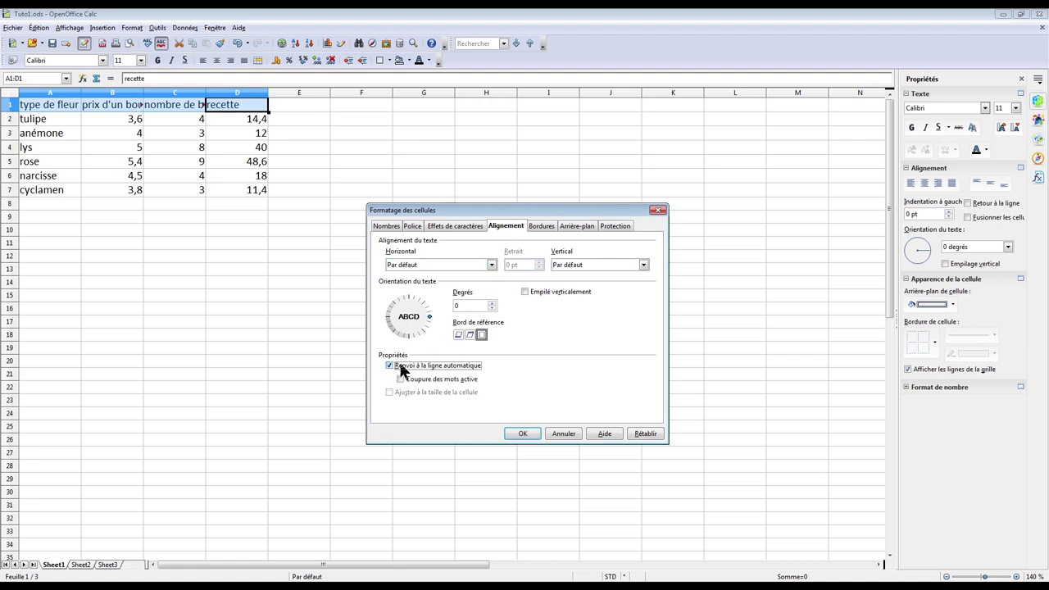
click(523, 433)
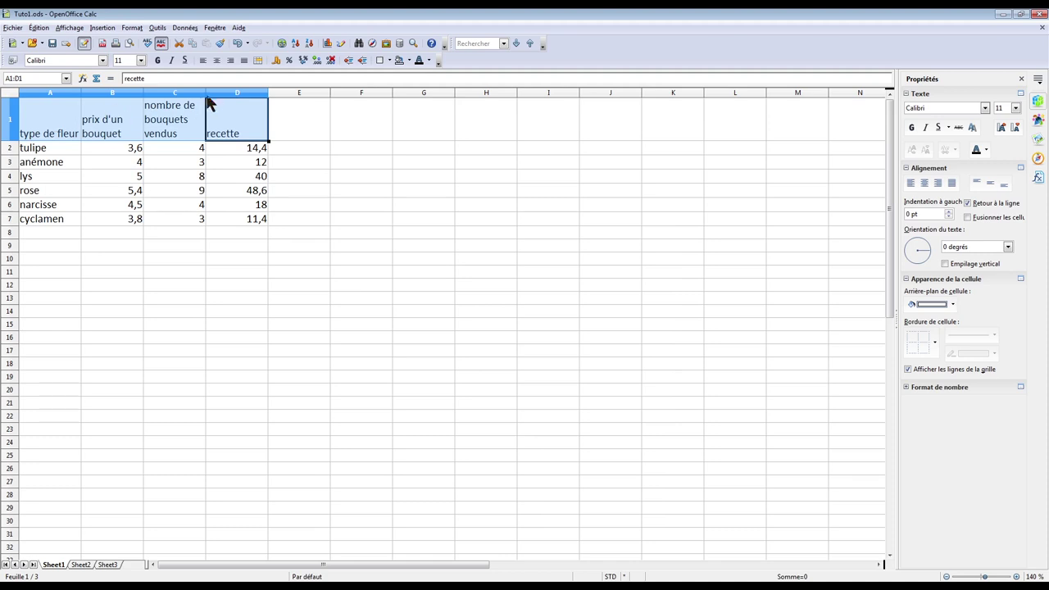
Step: Centre the headers in A1:D1 horizontally and format them in bold Candara with a different font size
click(216, 61)
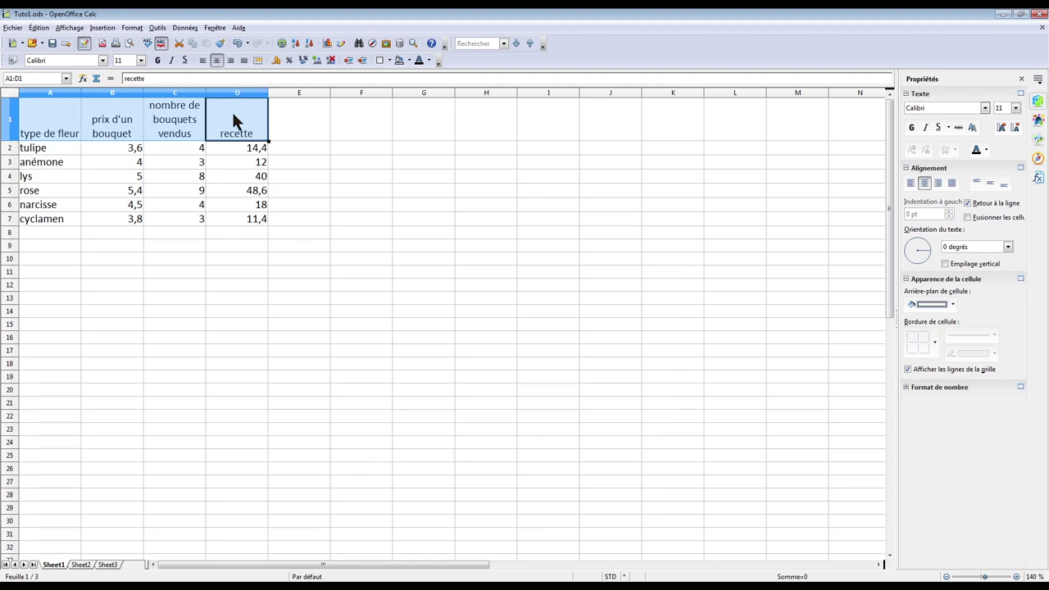
click(157, 61)
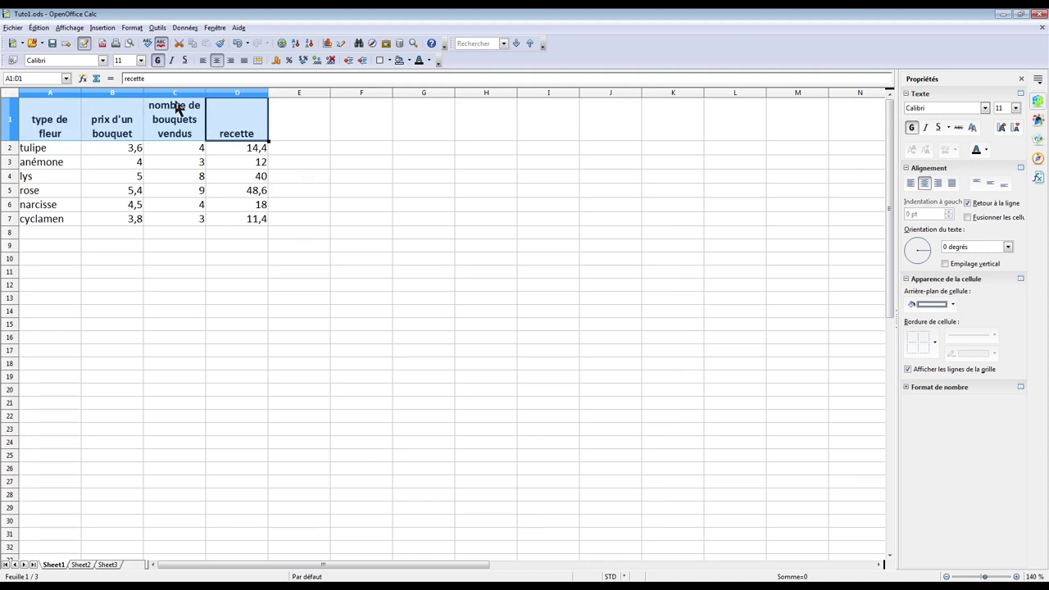
click(102, 60)
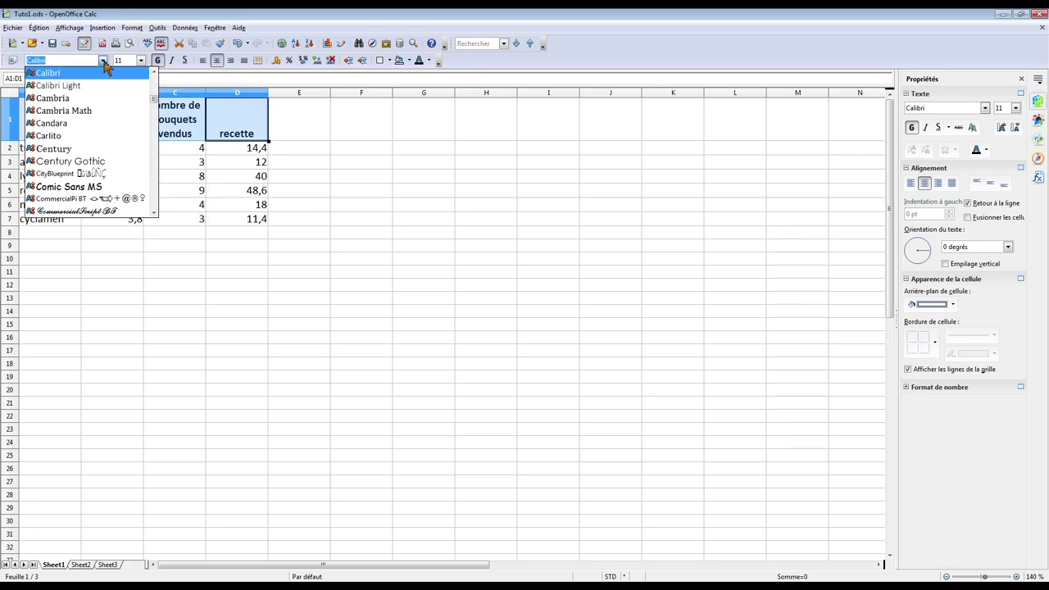
click(74, 123)
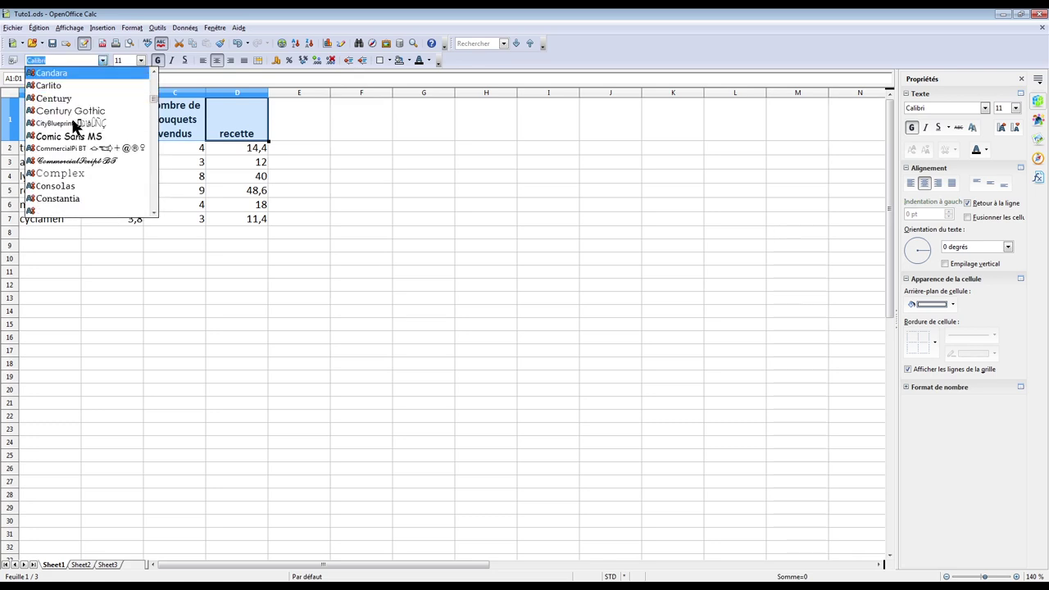
click(141, 61)
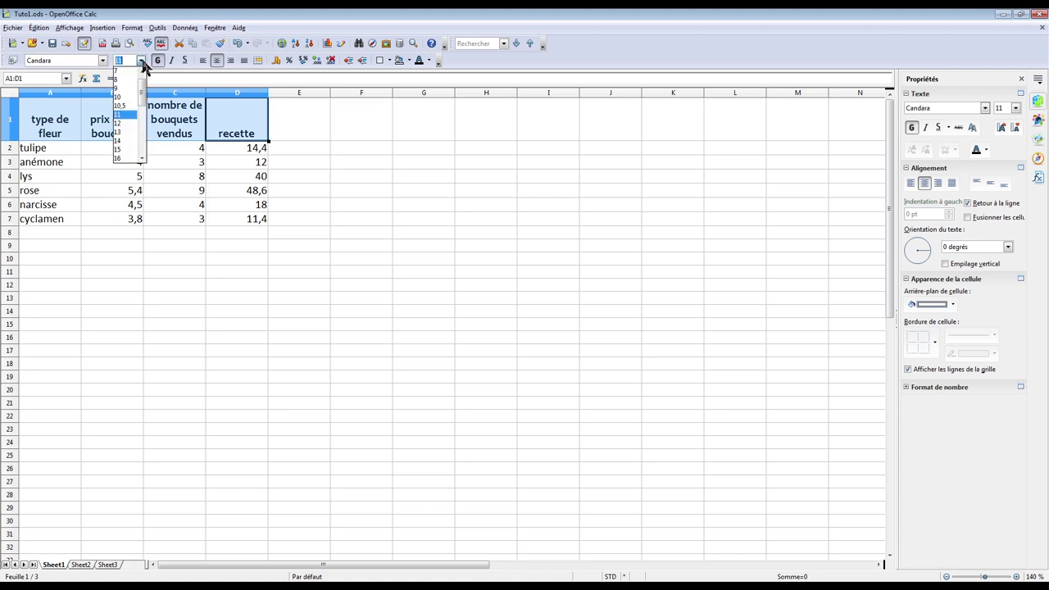
click(129, 128)
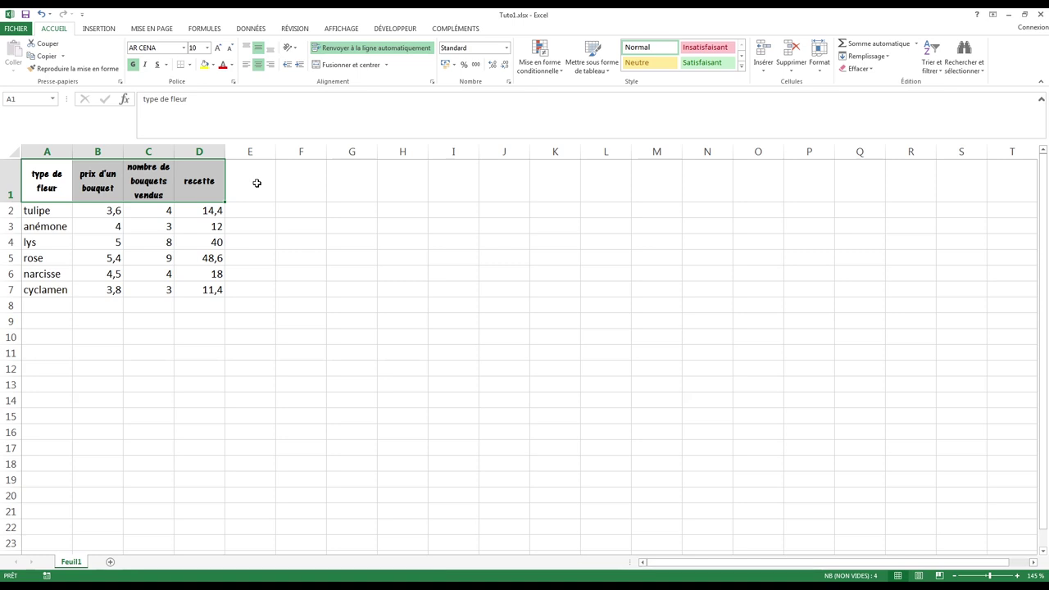
Step: In Tuto1.xlsx in Excel, try inserting an empty row above the header row, and undo the insertion
key(ctrl+Home)
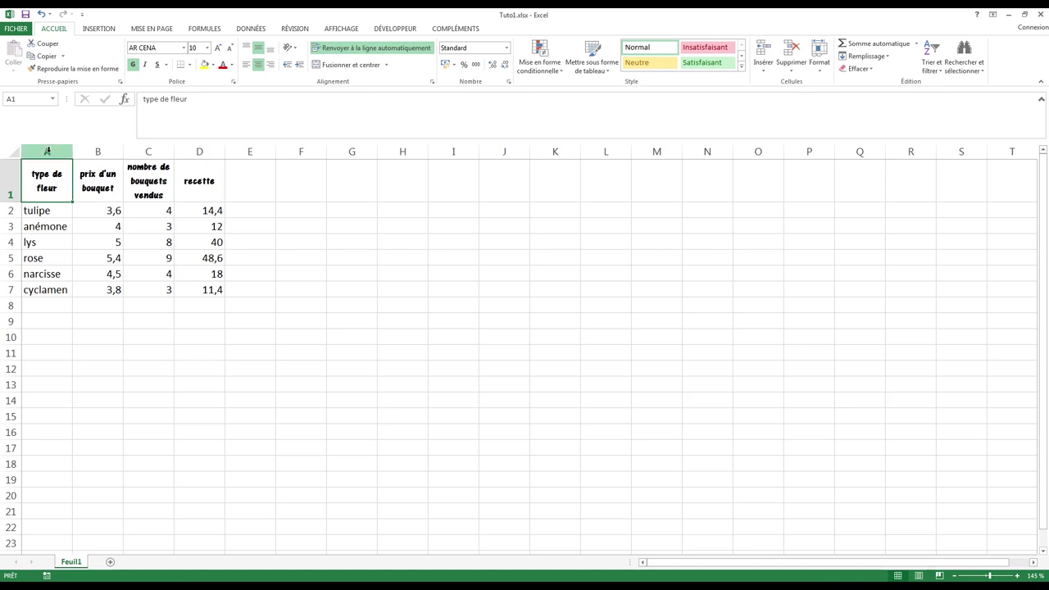
right_click(13, 181)
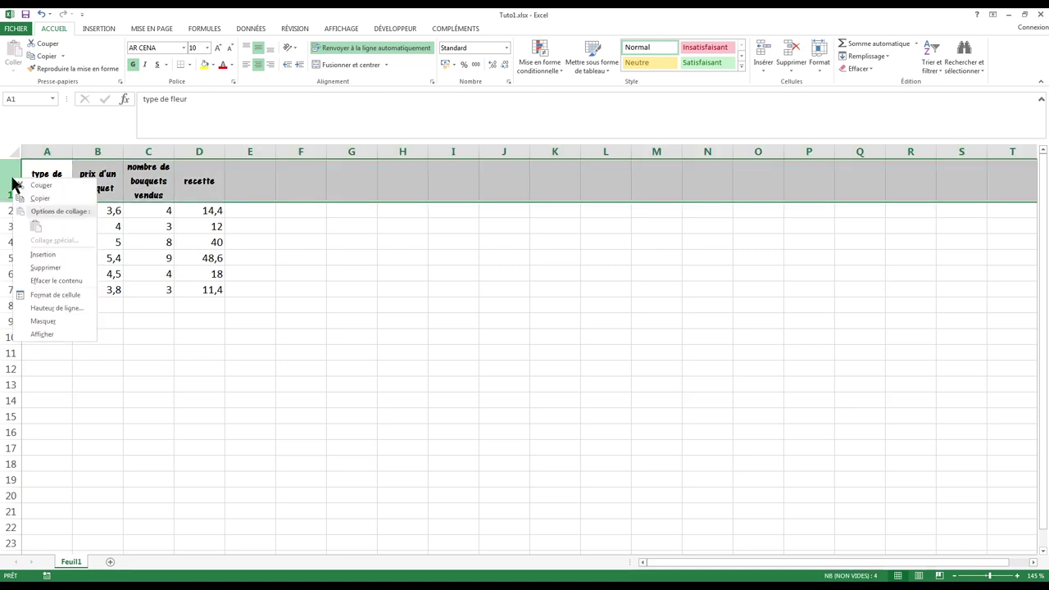
click(43, 255)
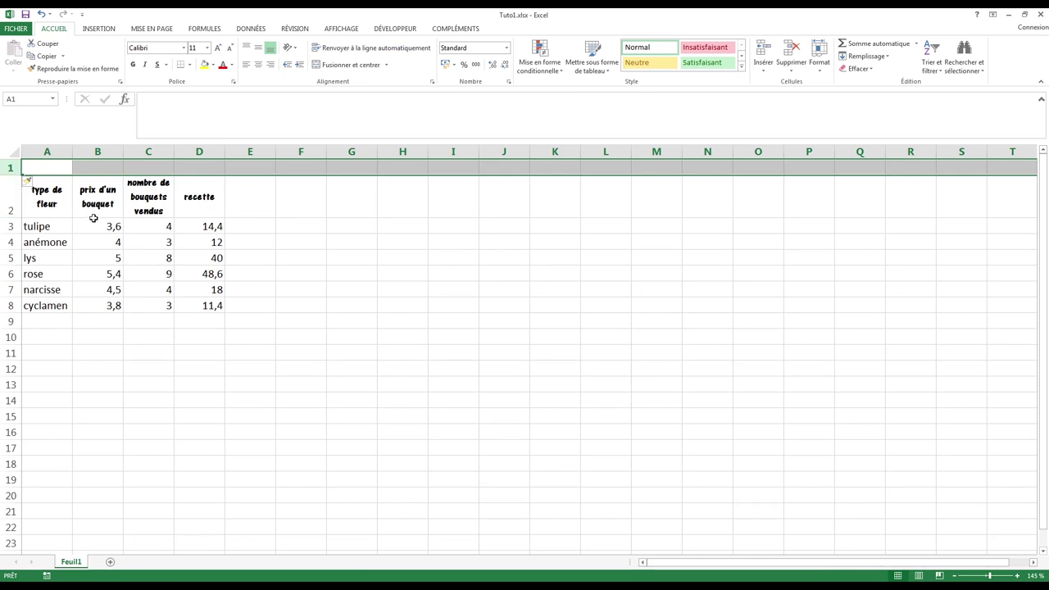
key(ctrl+z)
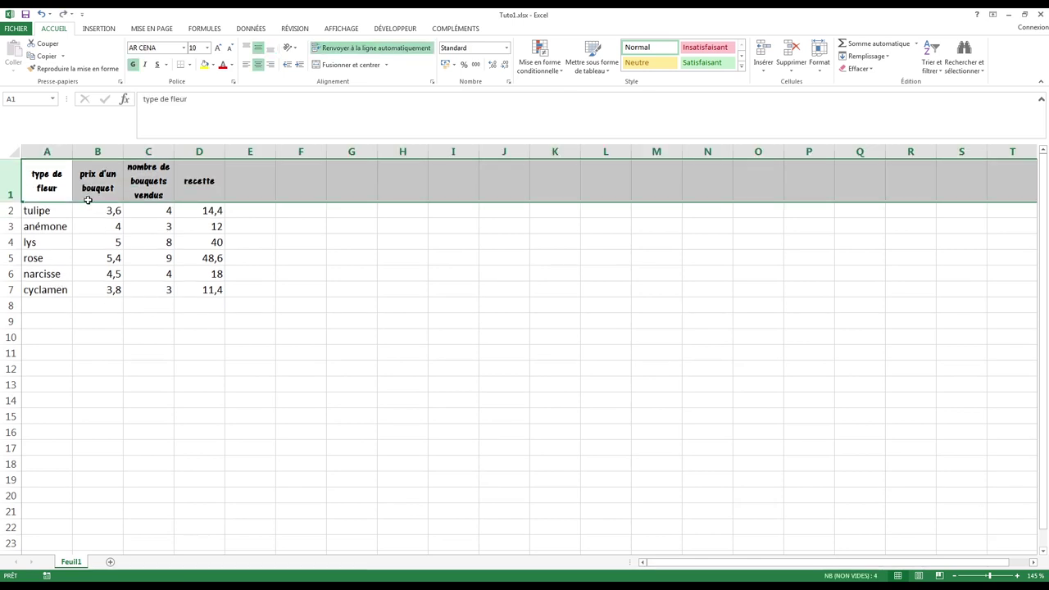
Step: Insert an empty column before the flower type column, and delete that empty column again
right_click(49, 150)
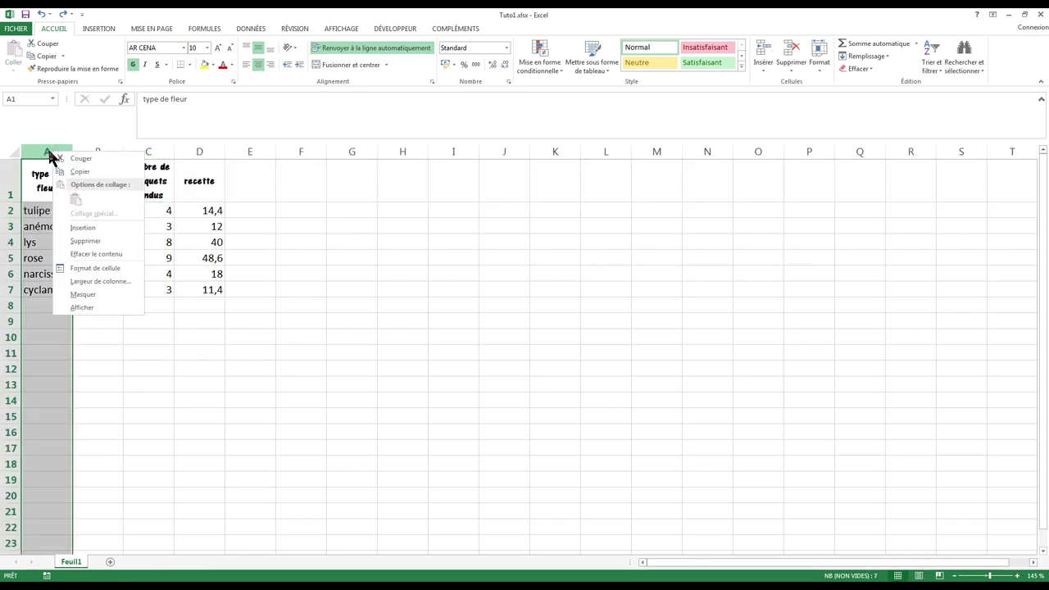
click(83, 228)
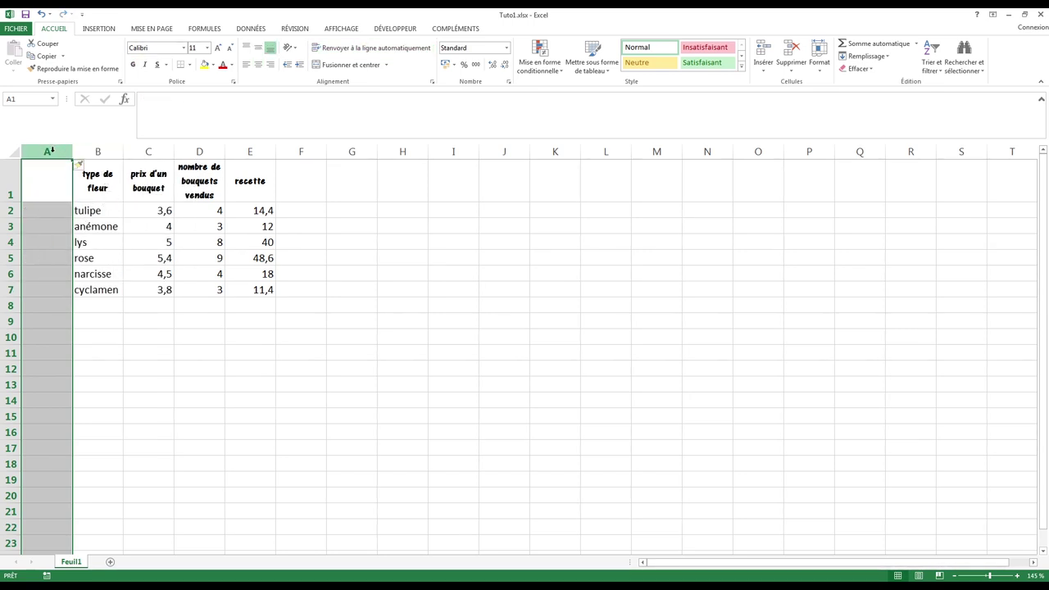
drag(50, 148, 48, 148)
right_click(49, 152)
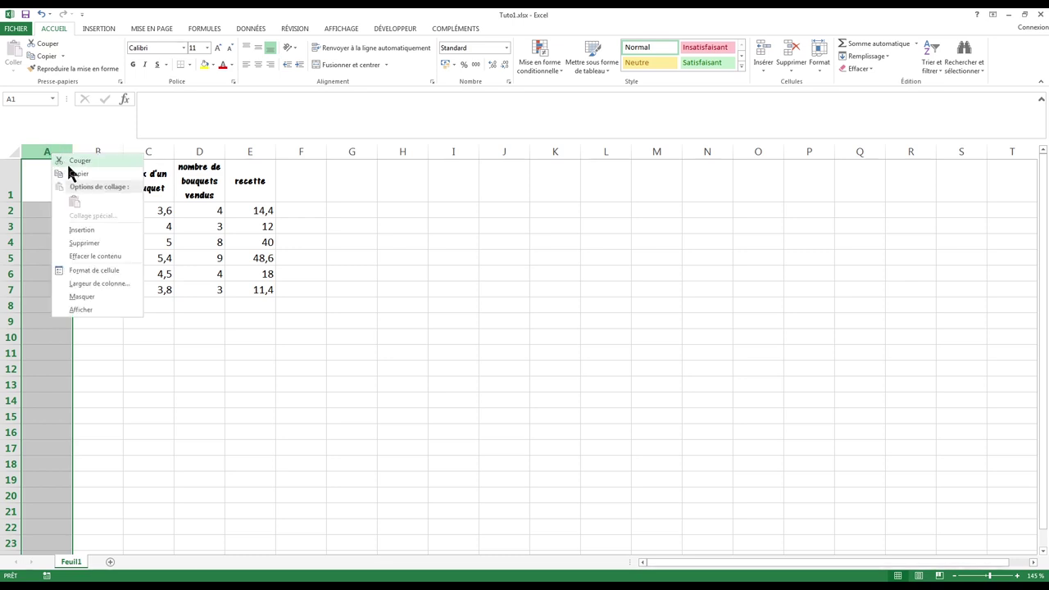
click(99, 242)
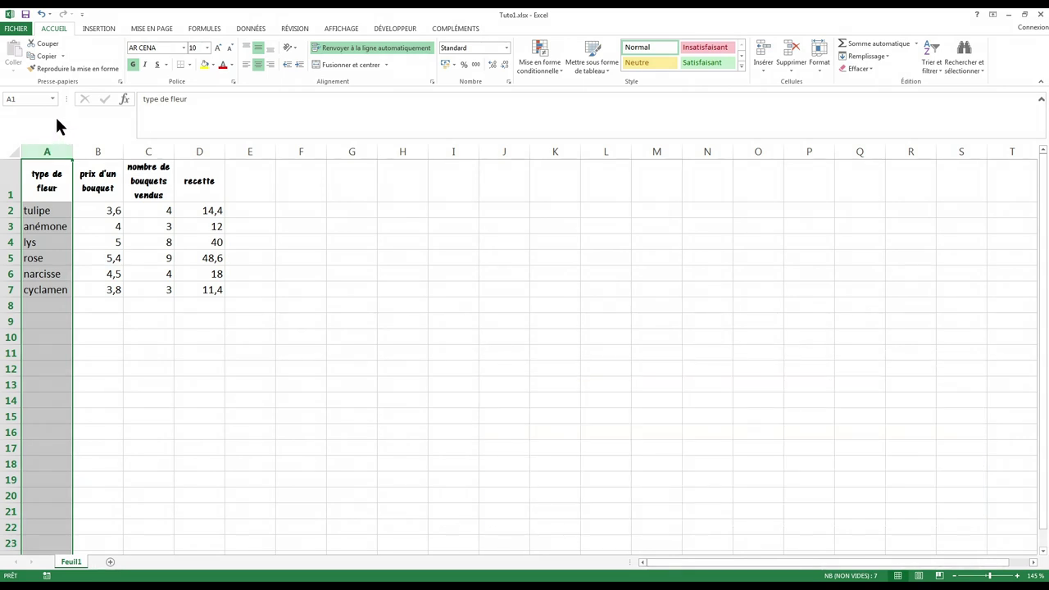
Step: Clear the contents of the whole column A, and undo the clearing
key(Delete)
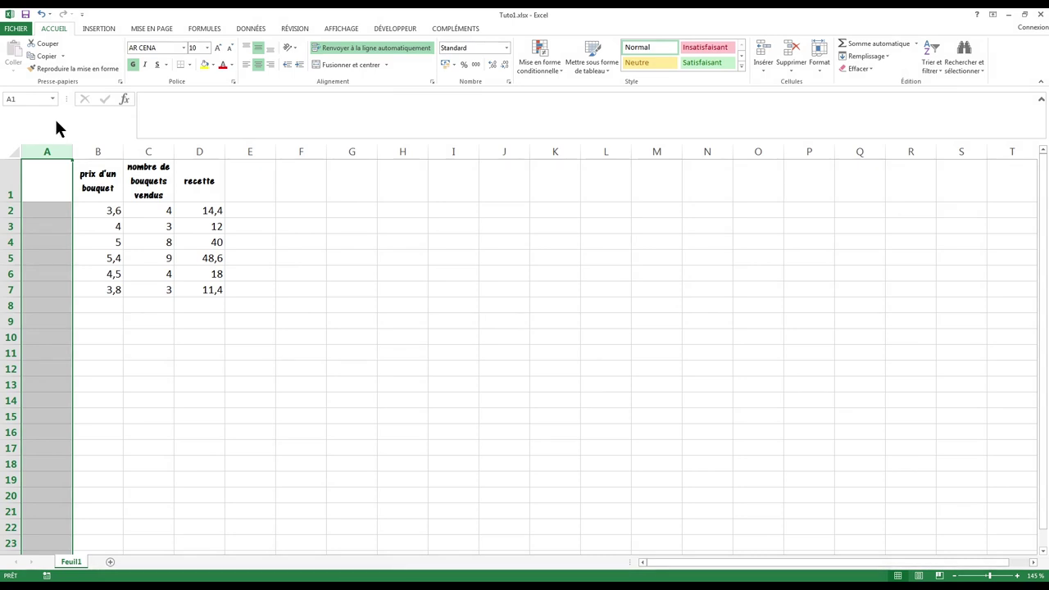
key(ctrl+z)
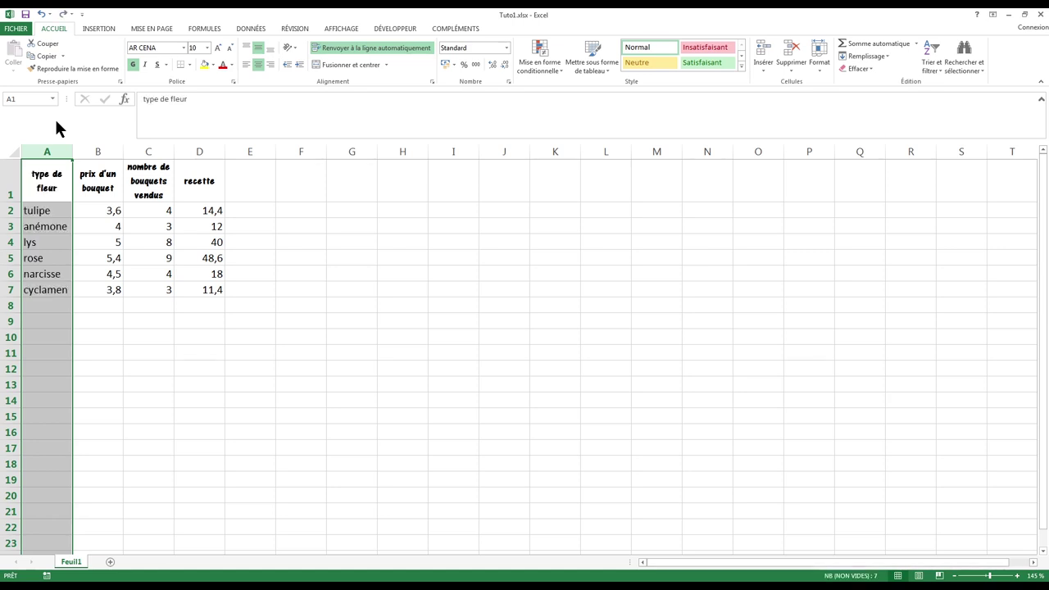